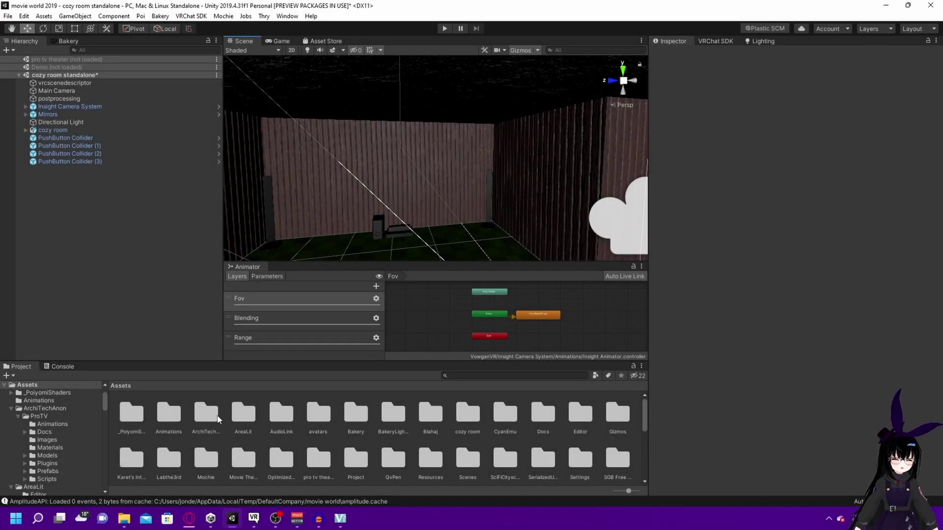
Place the ProTV Slim prefab from ArchiTechAnon/ProTV/Prefabs against the room's front wall in the scene.
double_click(206, 415)
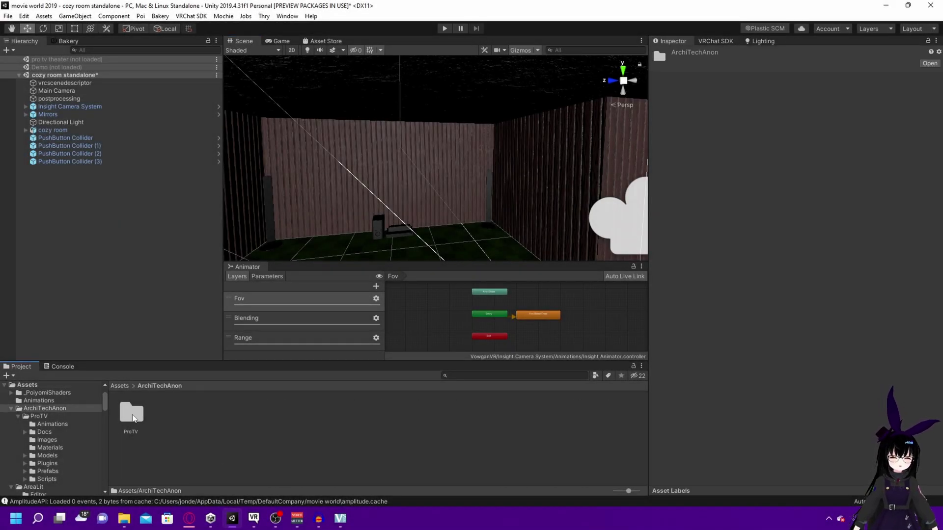
double_click(134, 418)
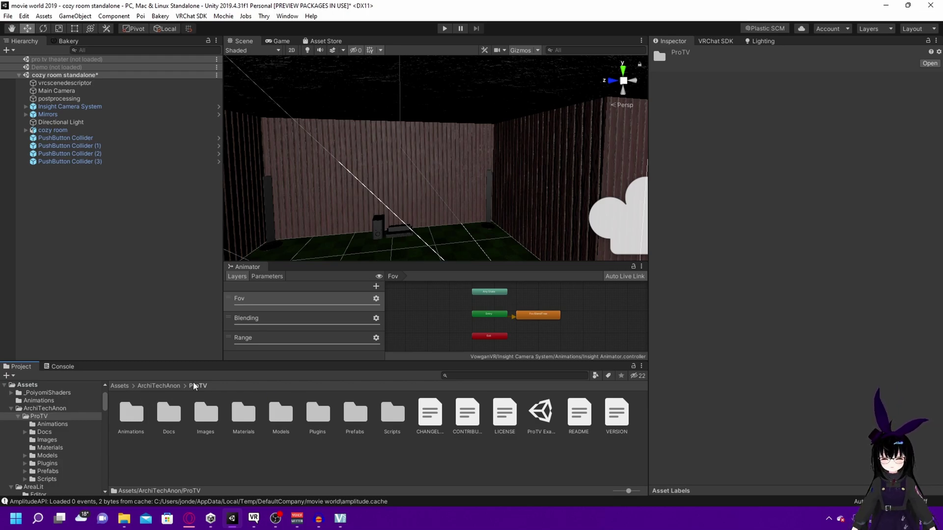
double_click(350, 418)
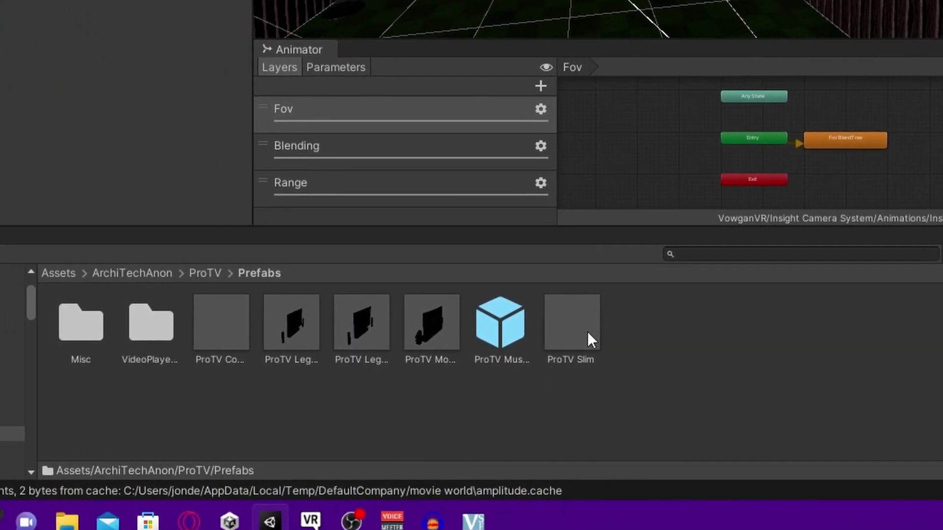
drag(393, 411, 399, 379)
drag(581, 262, 509, 25)
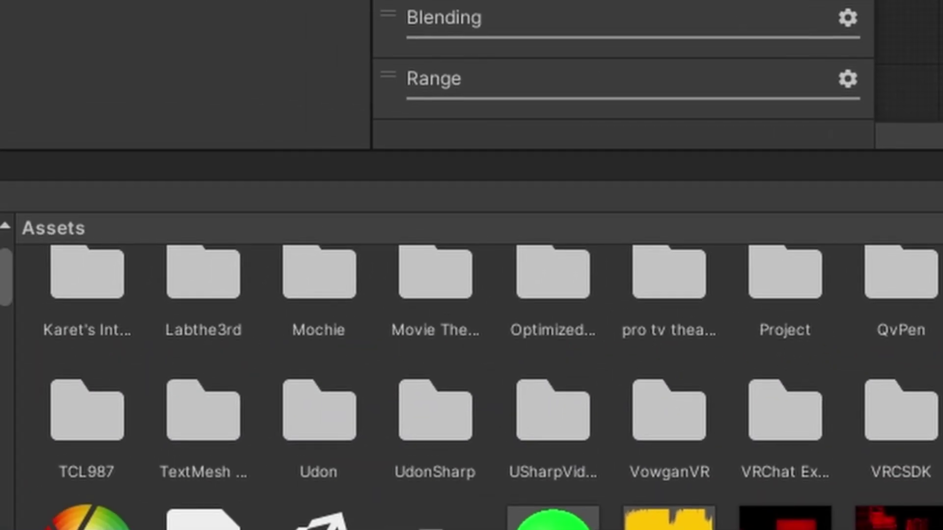
Open the Project/VideoRT asset folder and create a 3D Quad in the cozy room standalone scene.
double_click(791, 312)
double_click(105, 290)
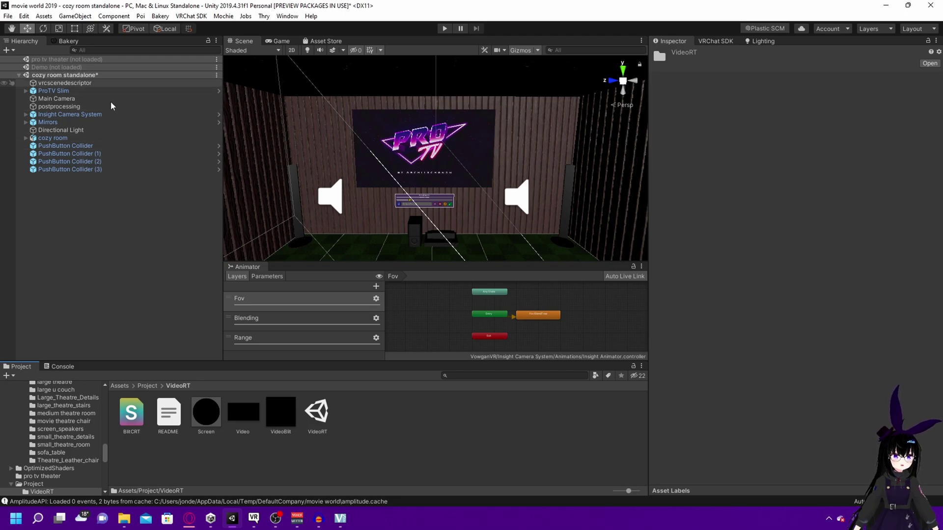
right_click(74, 213)
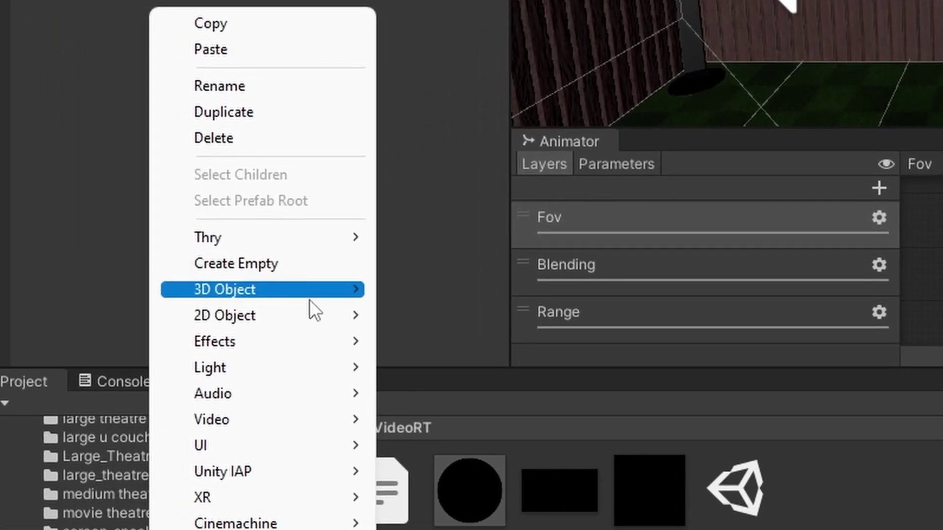
mouse_move(140, 334)
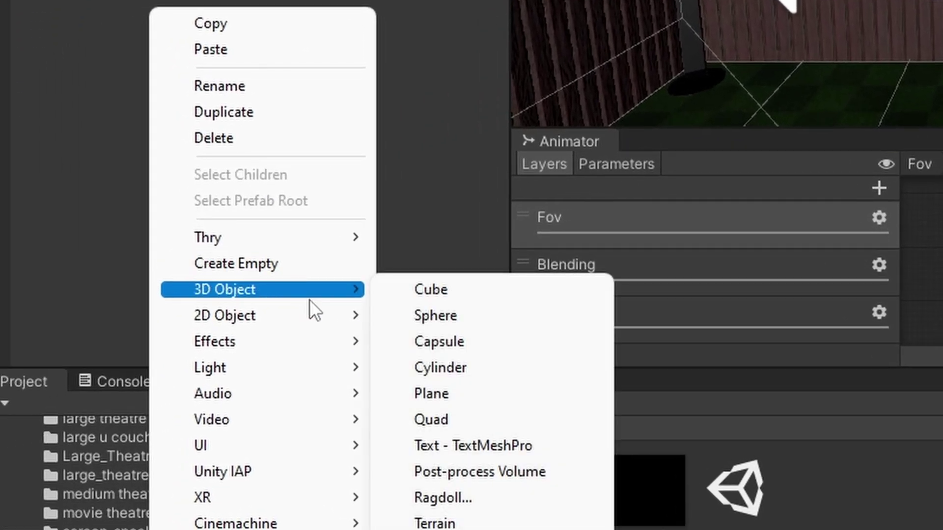
click(424, 417)
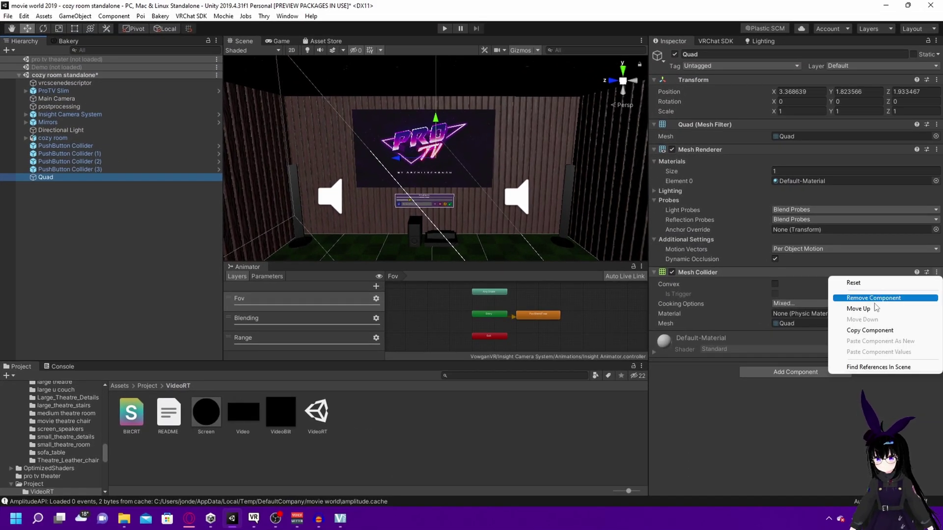
Remove the Quad's Mesh Collider and assign the VideoBlit material to its Element 0.
click(874, 298)
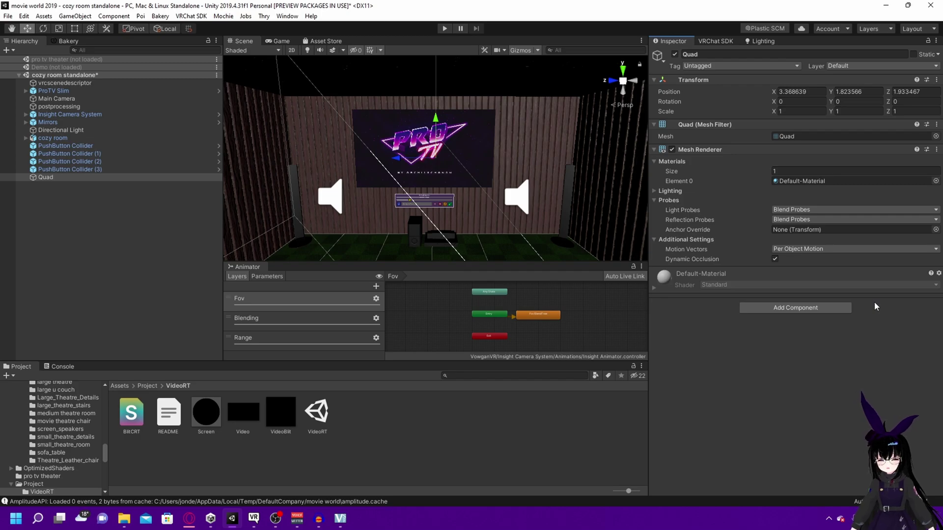
scroll(335, 175, down, 5)
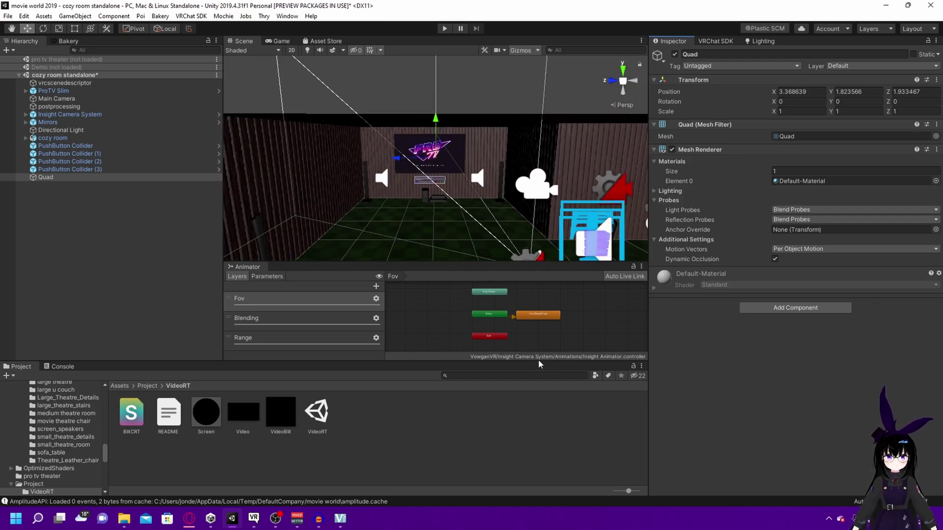
drag(289, 426, 814, 184)
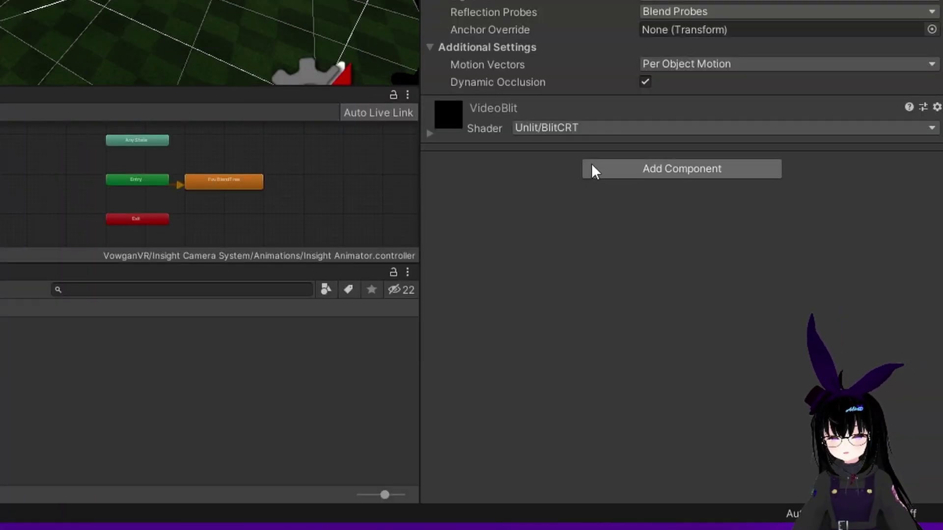
Add a VRC AVPro Video Screen component to the Quad.
click(592, 165)
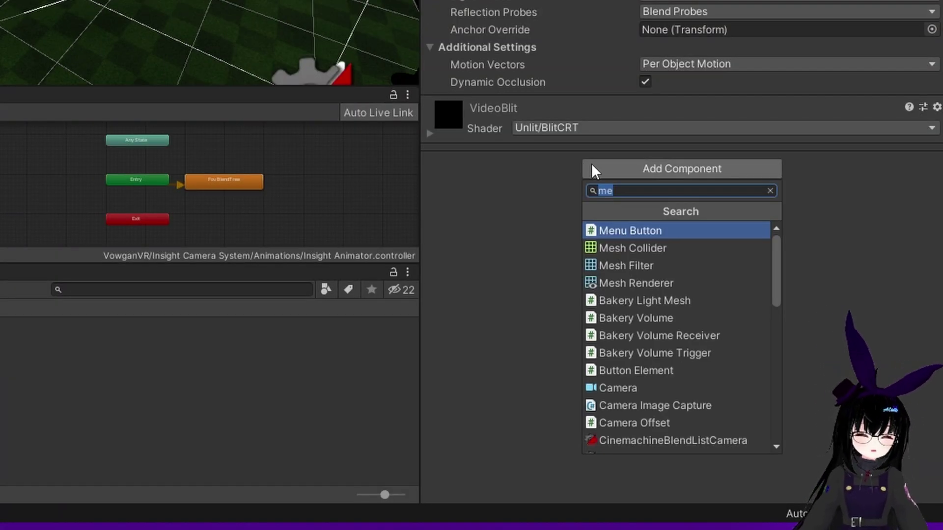
text(avpro)
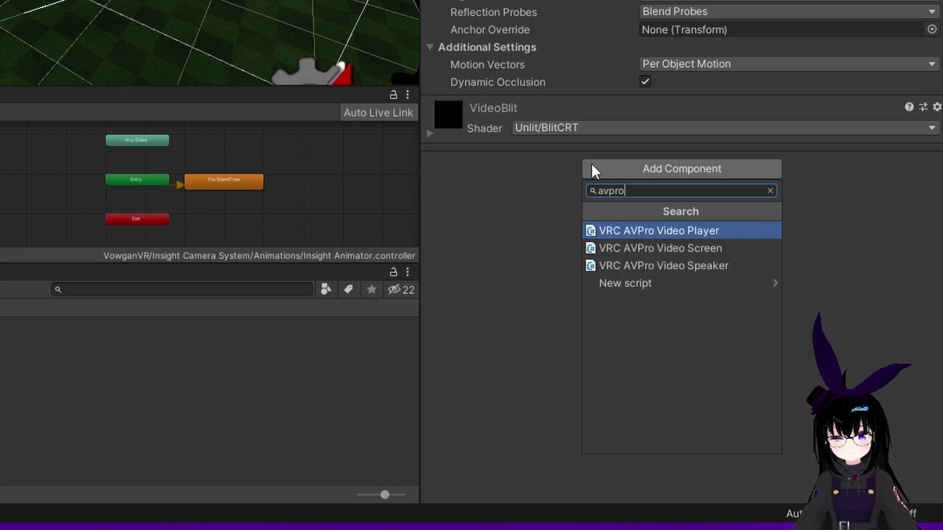
key(Down)
key(Return)
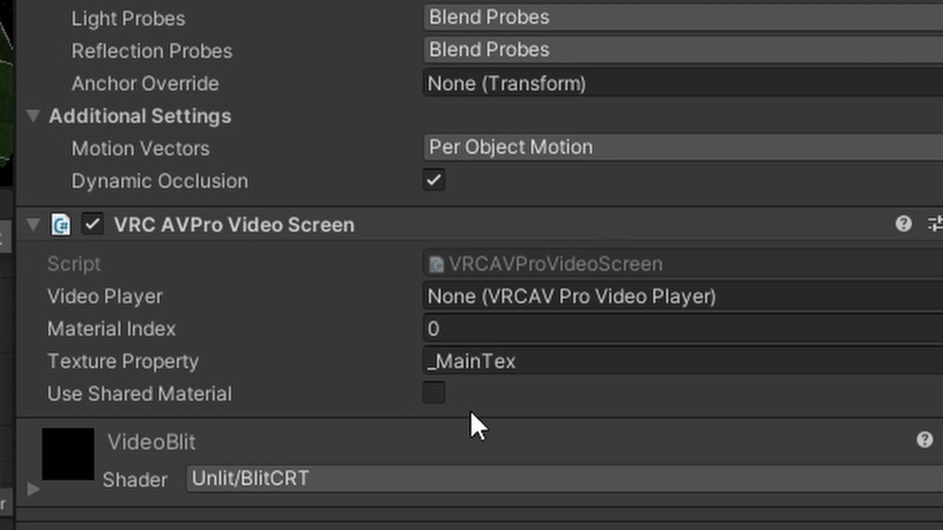
Enable Use Shared Material on the Quad's video screen component and assign 1080p as its Video Player.
click(434, 394)
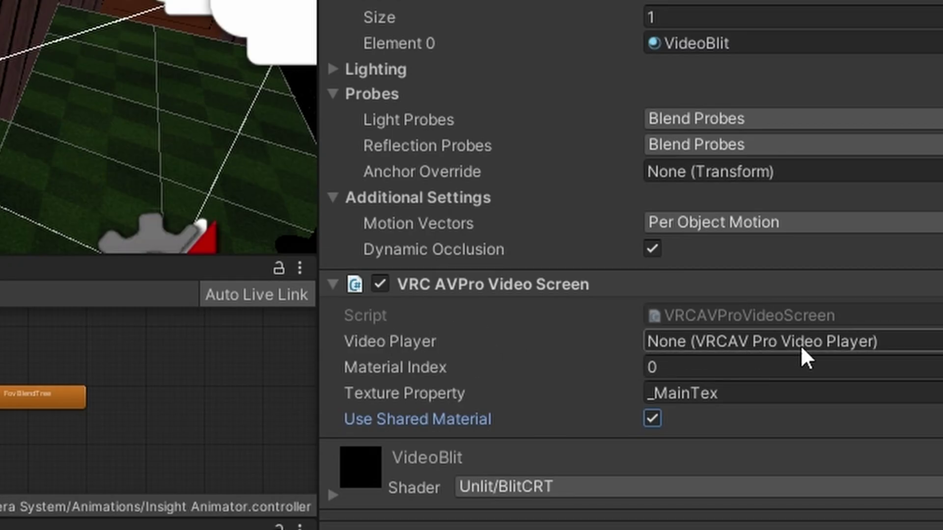
click(938, 341)
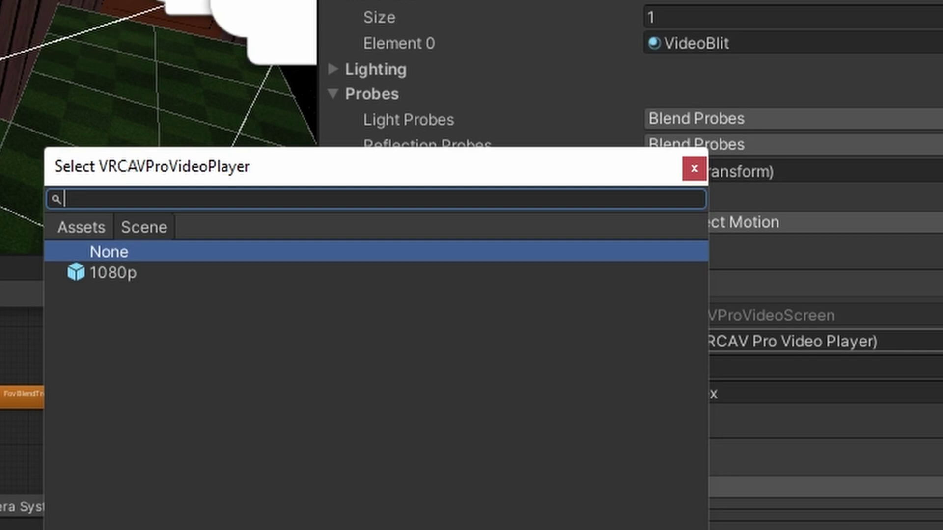
double_click(120, 275)
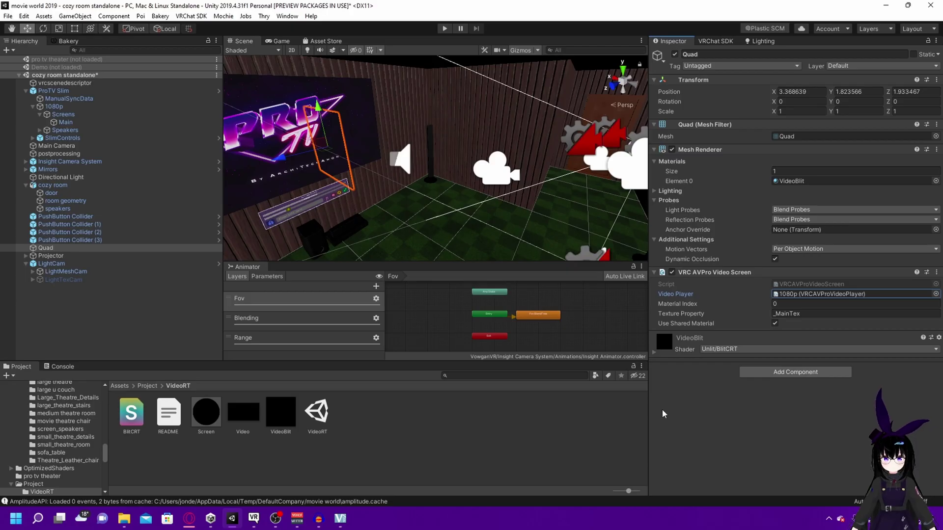
Enable Use Shared Material on the Main screen under ProTV Slim's 1080p Screens.
click(58, 108)
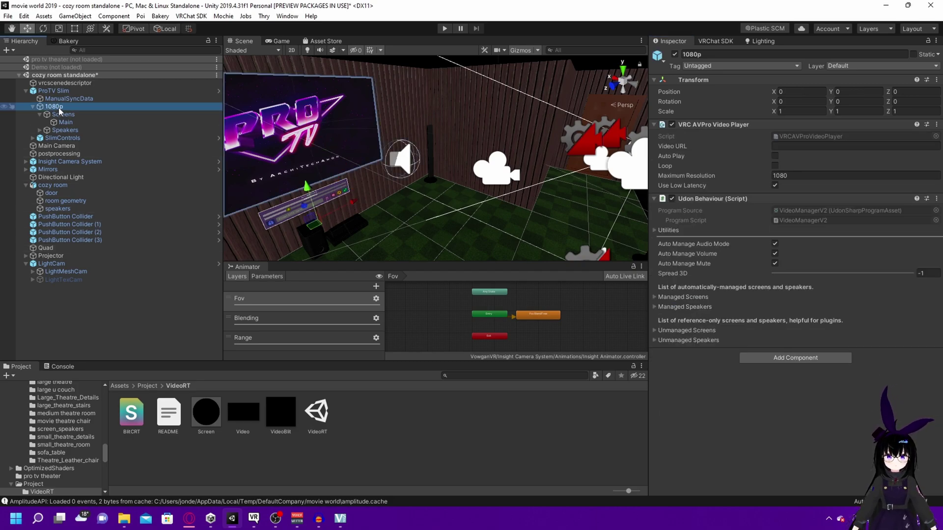
click(69, 116)
click(69, 120)
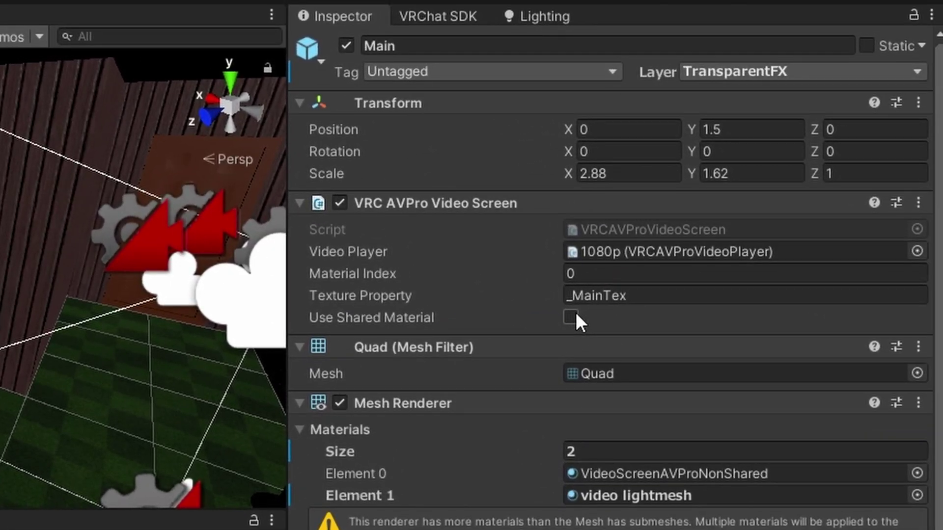
click(571, 318)
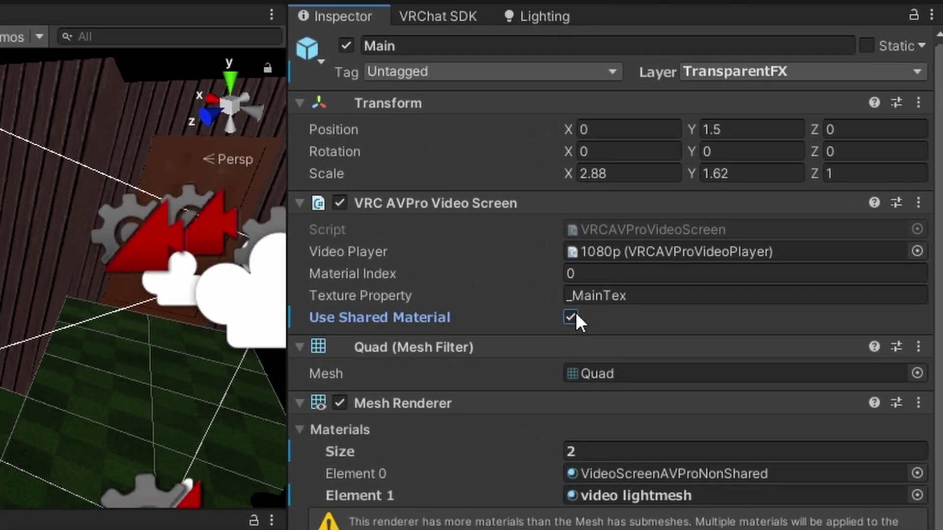
Create a new material named video lightmesh in the Assets folder.
right_drag(64, 323, 14, 218)
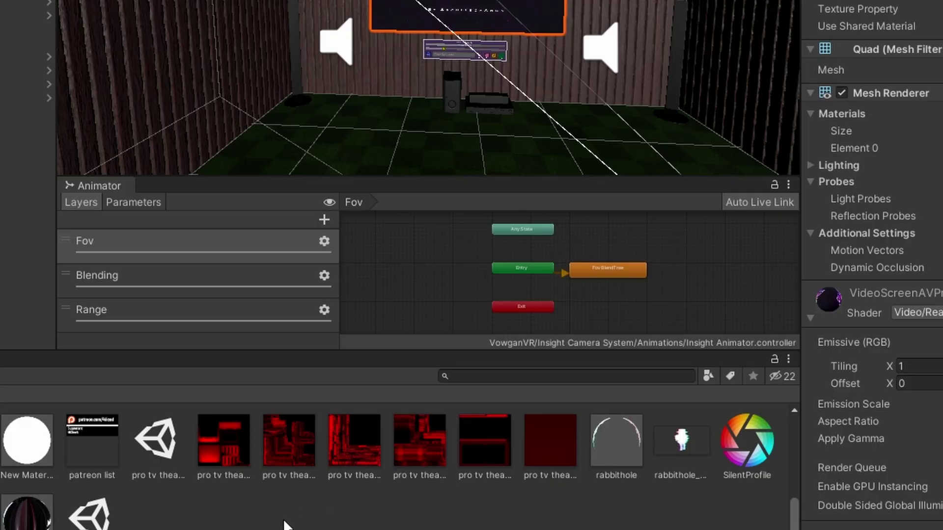
right_click(284, 522)
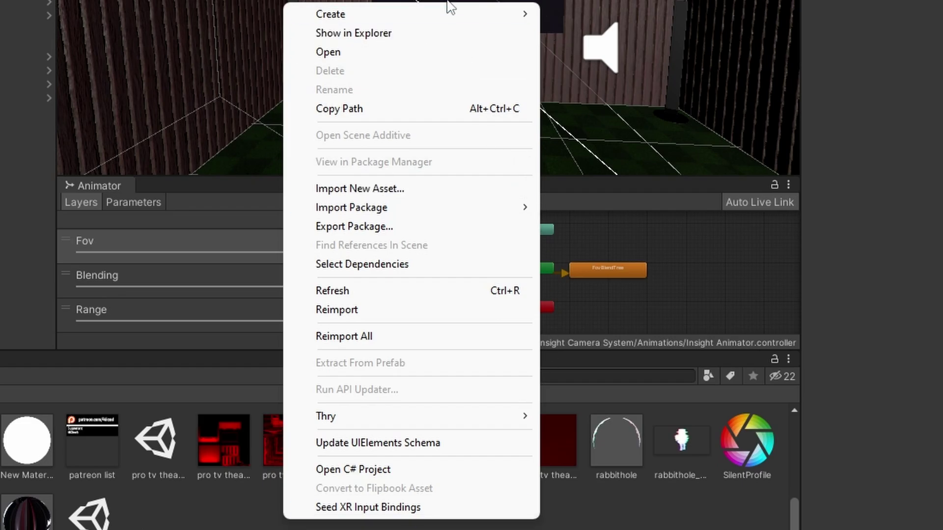
mouse_move(456, 16)
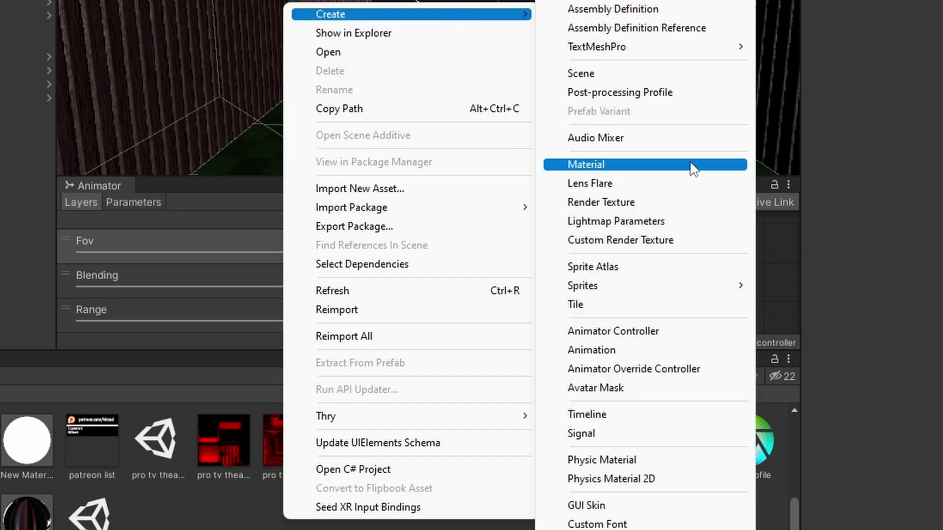
click(690, 164)
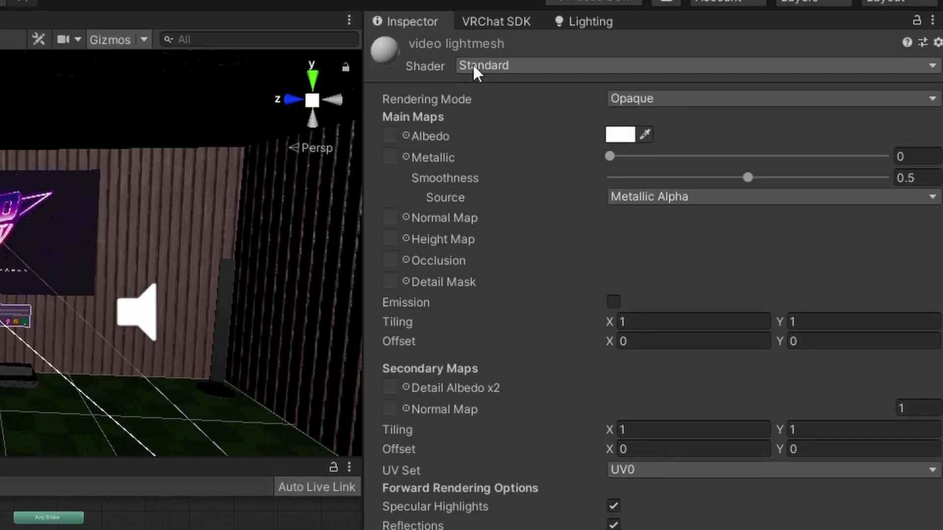
Set the video lightmesh material's shader to AreaLit/LightMesh.
click(473, 65)
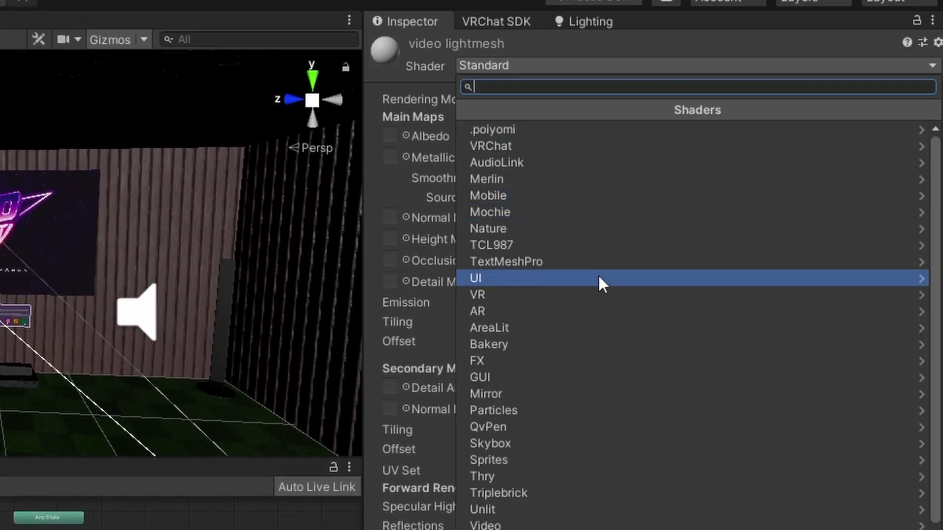
click(564, 328)
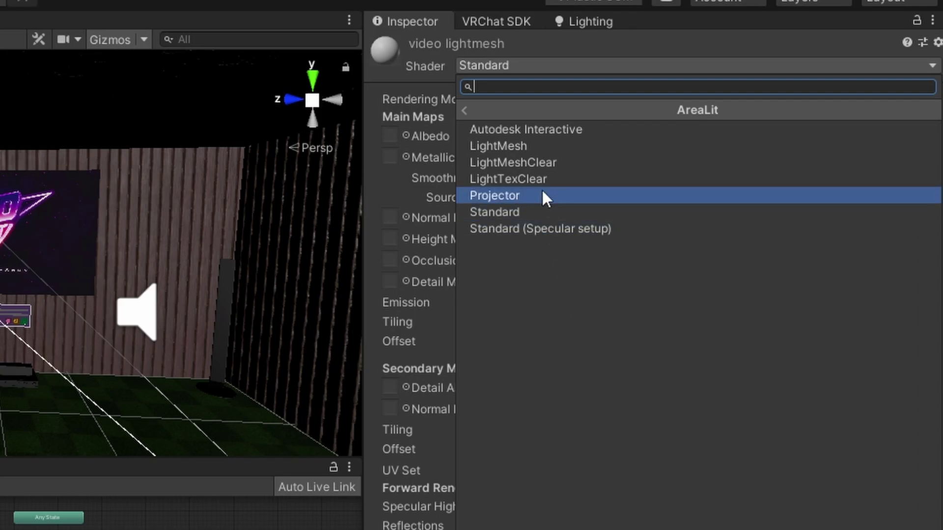
click(557, 147)
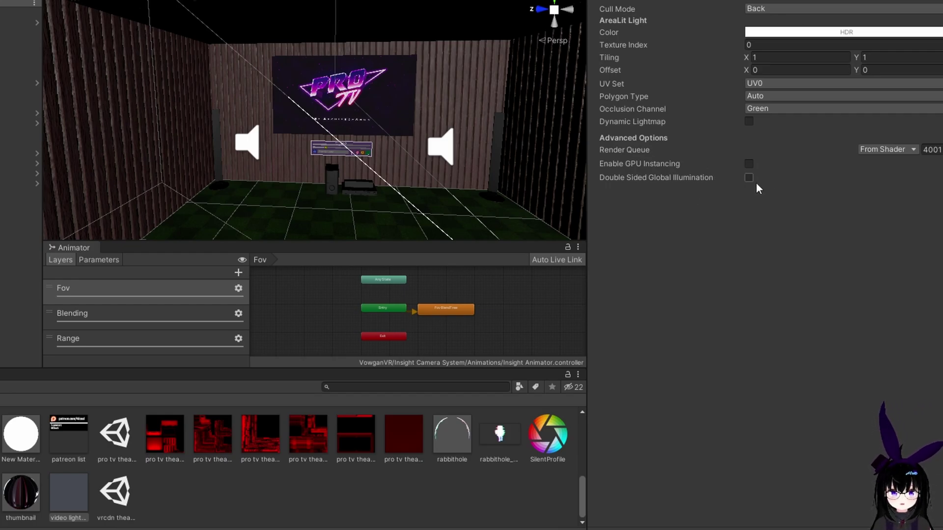
Raise the HDR color intensity of the video lightmesh material slightly, using Texture Index 0.
click(775, 32)
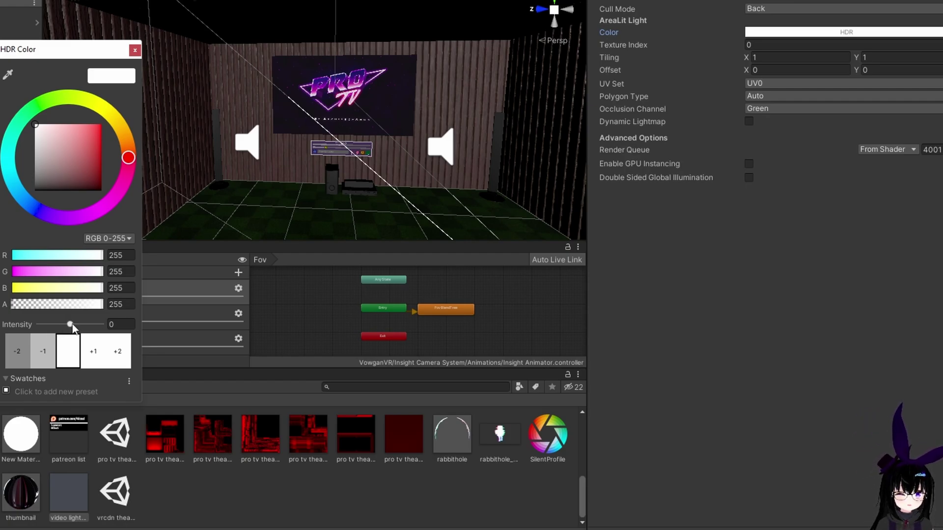
drag(70, 325, 85, 324)
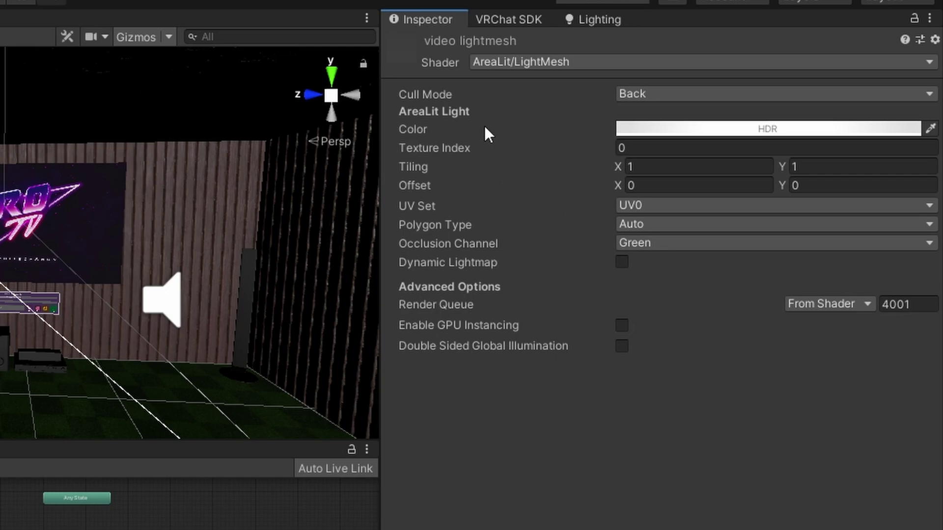
click(653, 150)
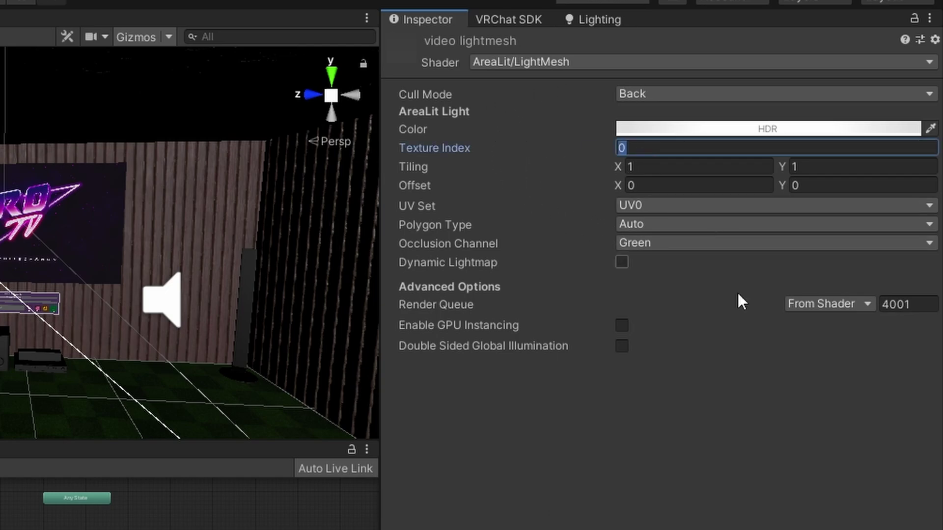
click(757, 476)
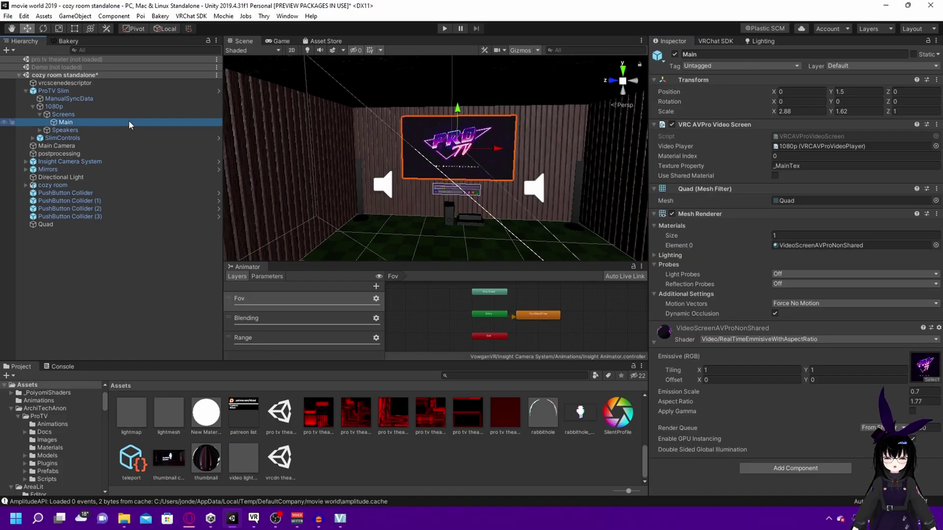
Set the Materials size to 2 in the Mesh Renderer of ProTV Slim's Main screen.
scroll(385, 149, up, 5)
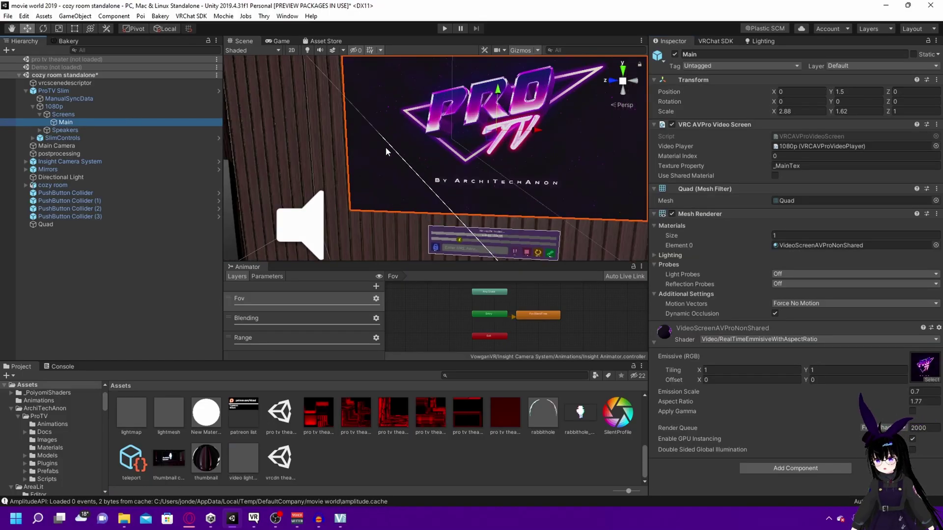
scroll(385, 147, down, 2)
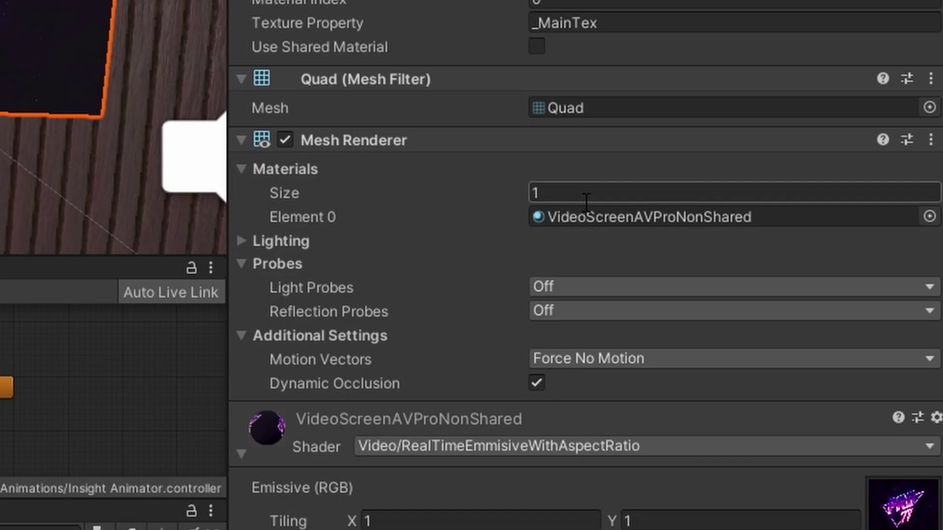
click(796, 238)
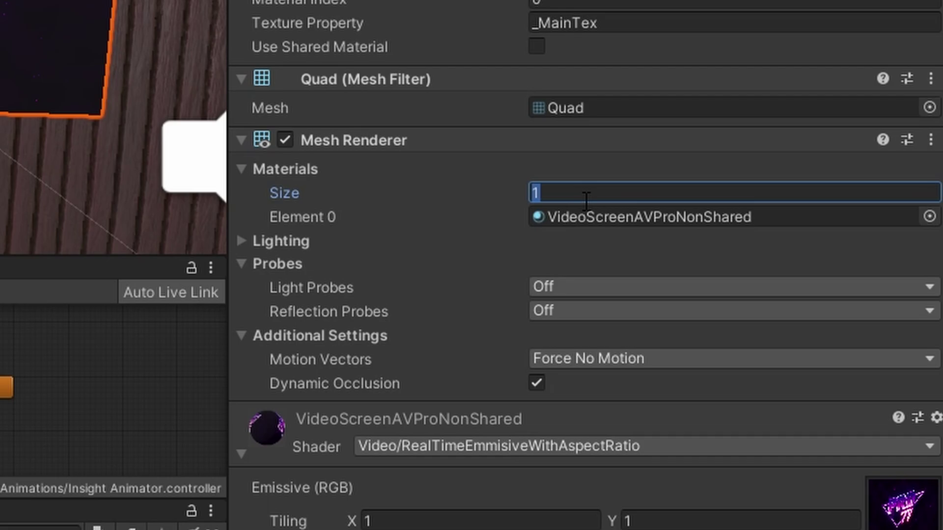
text(2)
key(Return)
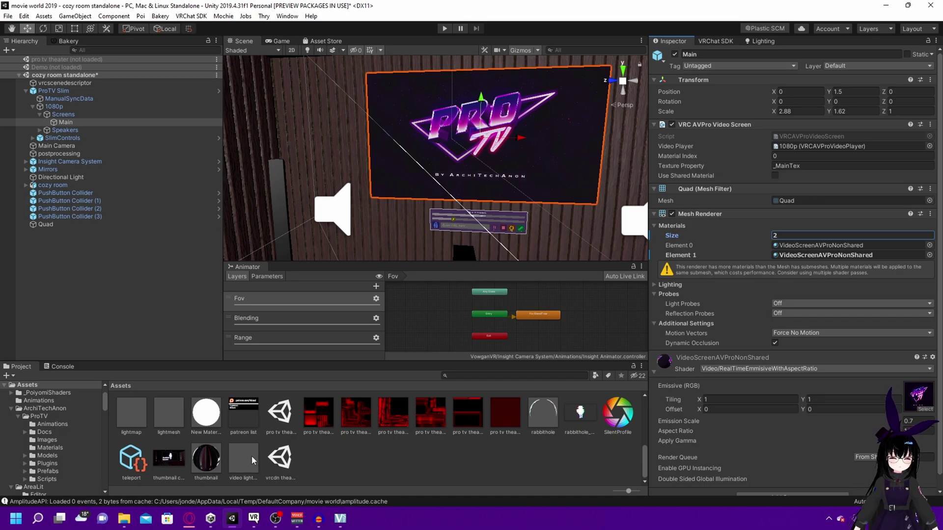
Assign the video lightmesh material to Element 1 of the Main screen's Mesh Renderer and expand its material settings.
drag(254, 460, 791, 256)
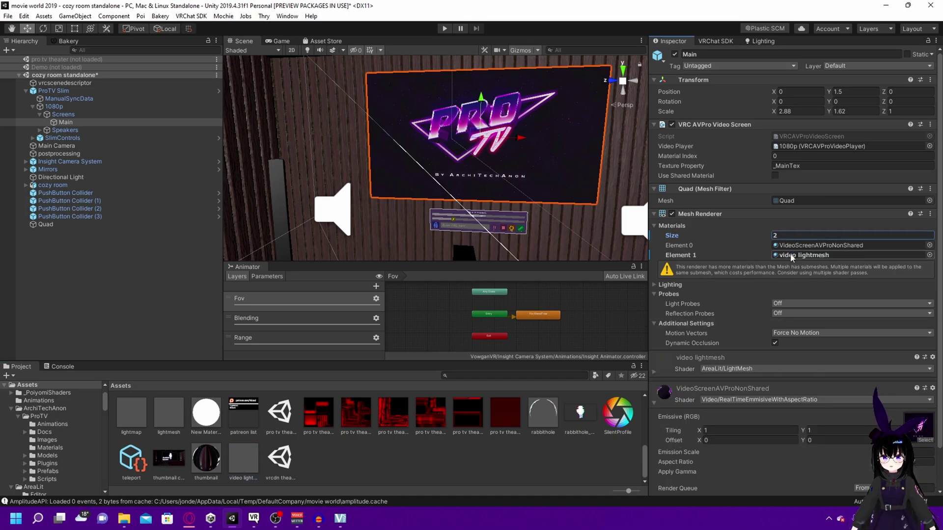
scroll(687, 340, down, 2)
click(658, 329)
scroll(682, 325, down, 4)
Set the Main screen object's layer to TransparentFX.
scroll(690, 314, up, 8)
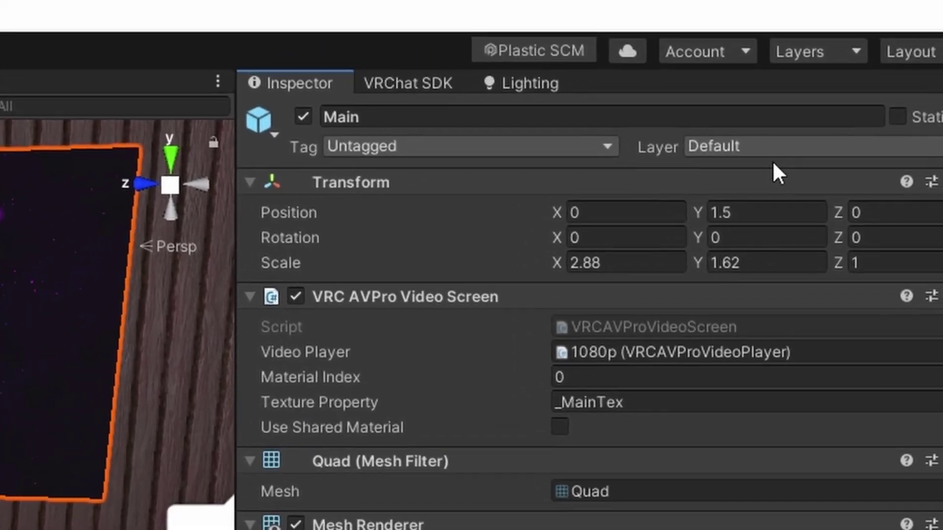
click(858, 68)
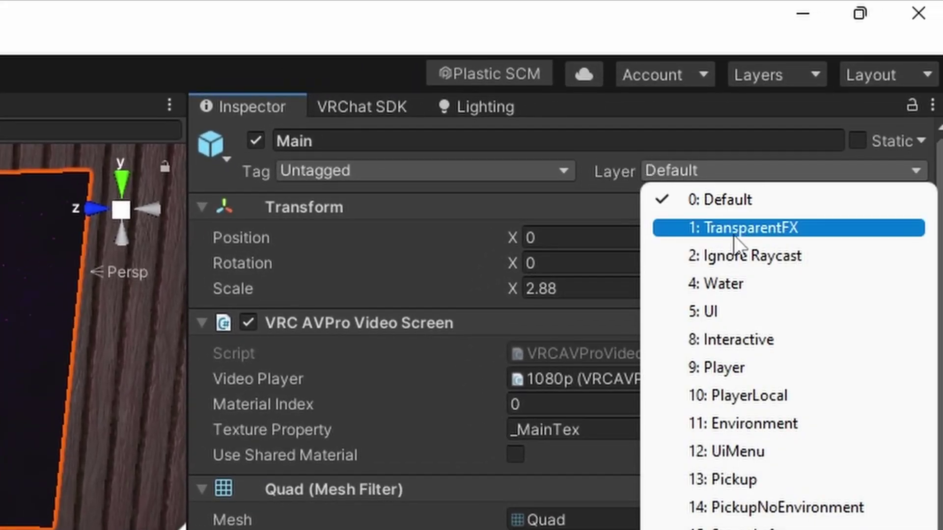
click(679, 229)
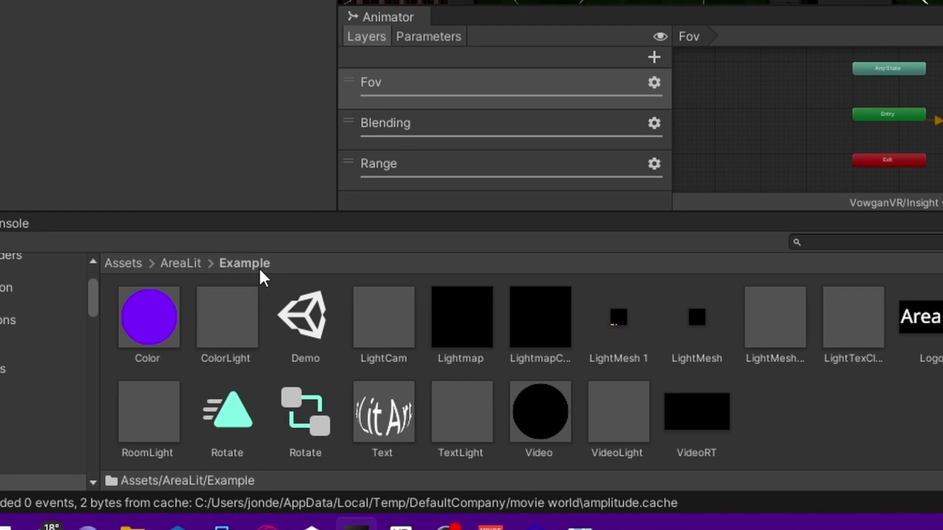
Add the LightCam prefab from AreaLit/Example to the cozy room scene and expand its child objects.
click(403, 334)
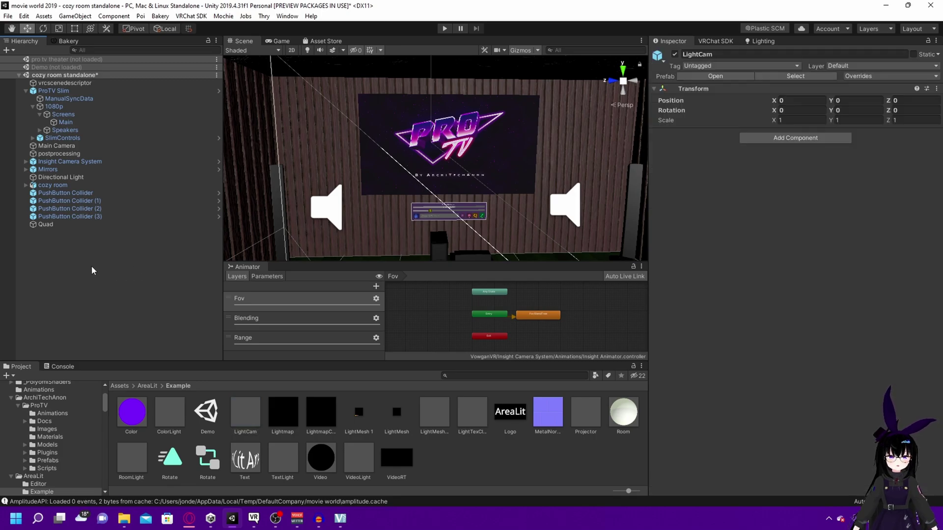
drag(92, 271, 93, 272)
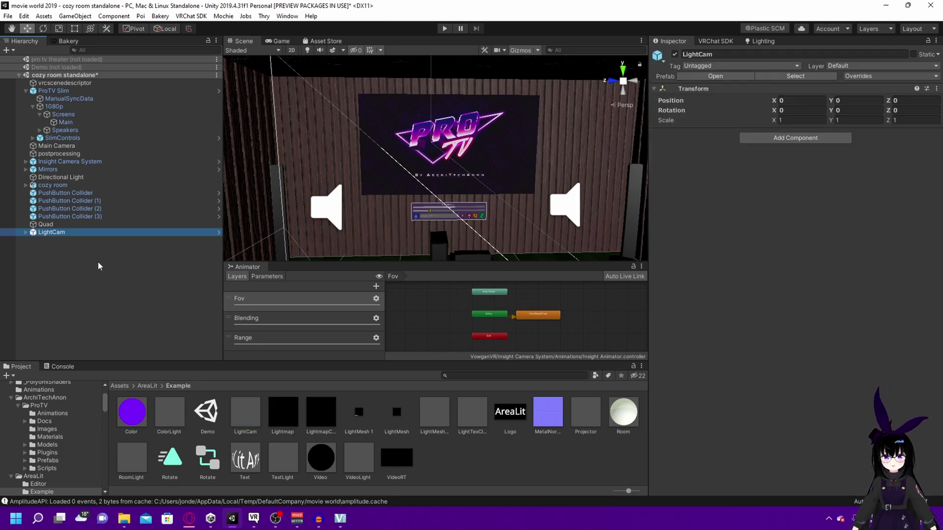
click(25, 233)
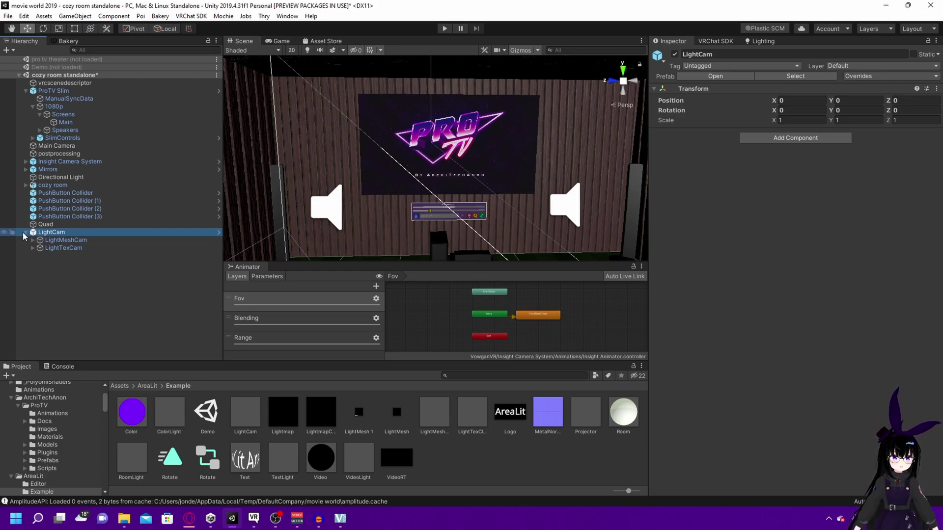
Disable the LightTexCam object under LightCam and tag it EditorOnly.
click(57, 248)
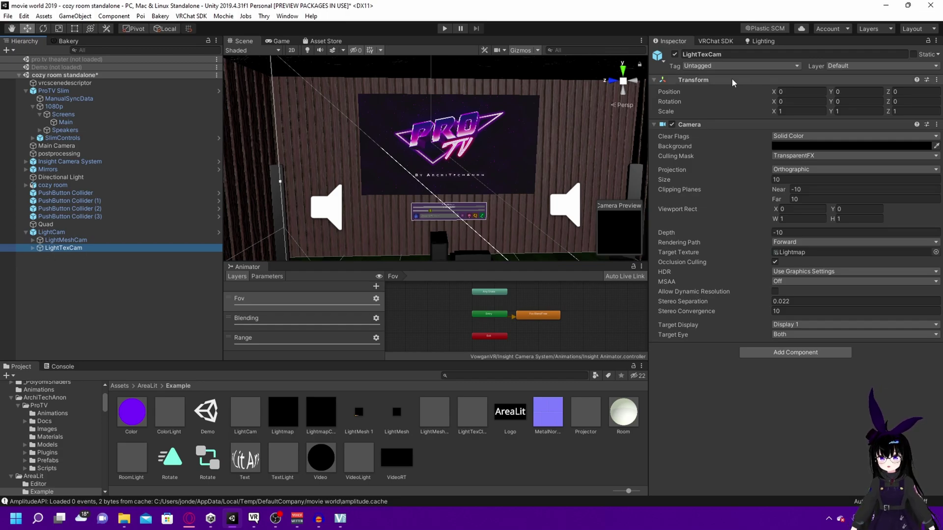
click(675, 55)
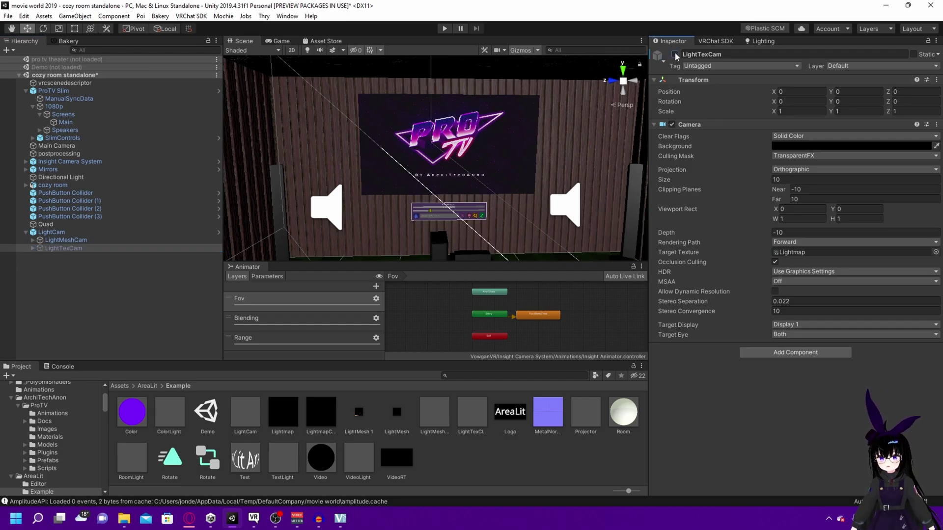
click(730, 66)
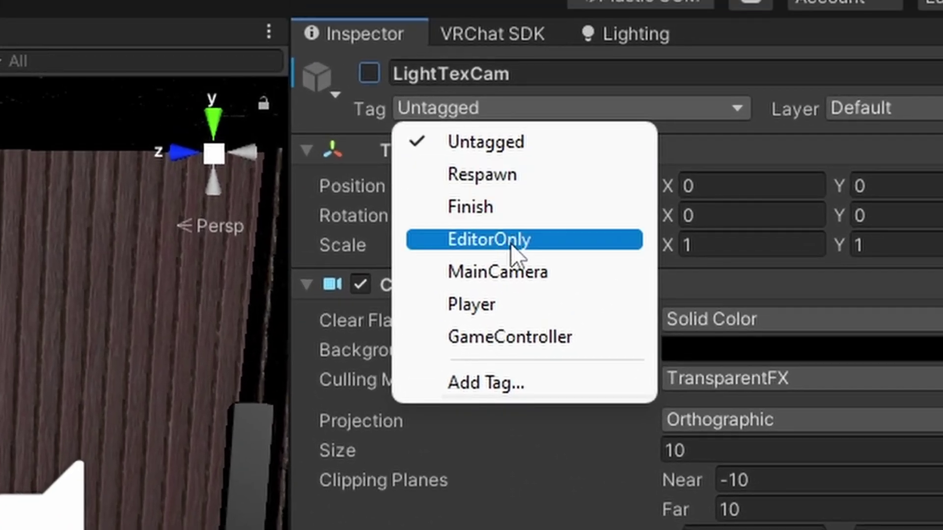
click(511, 240)
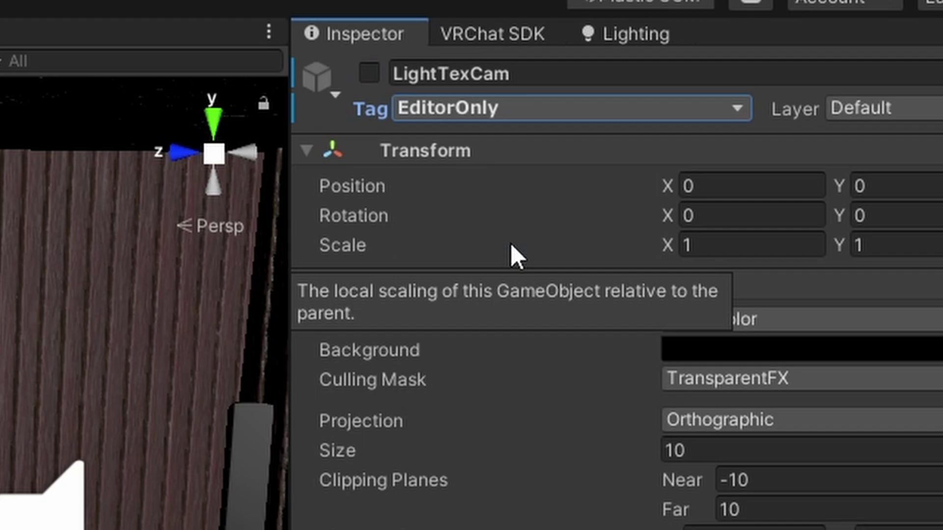
Examine from several angles how the LightCam's bounding volume surrounds the room.
scroll(144, 303, down, 6)
middle_drag(331, 171, 314, 242)
middle_drag(475, 215, 490, 155)
middle_drag(482, 123, 454, 186)
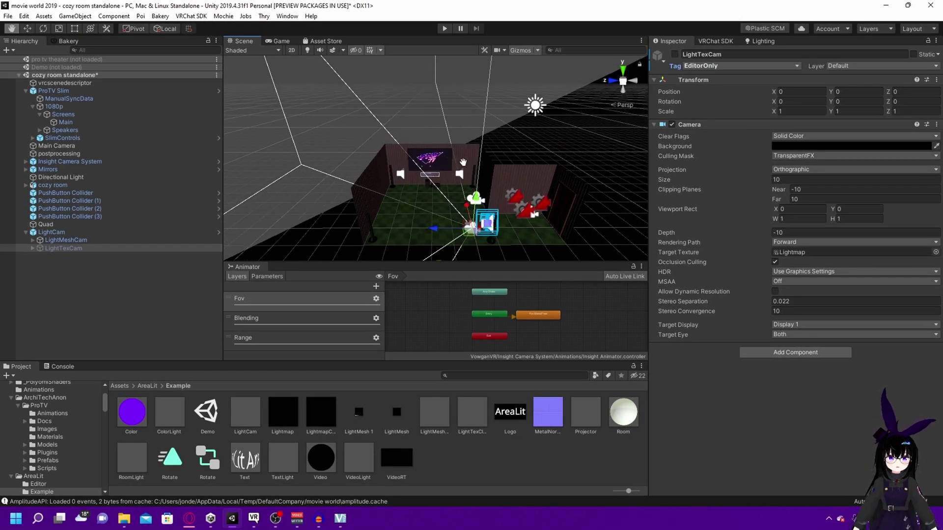
click(109, 233)
scroll(366, 163, down, 5)
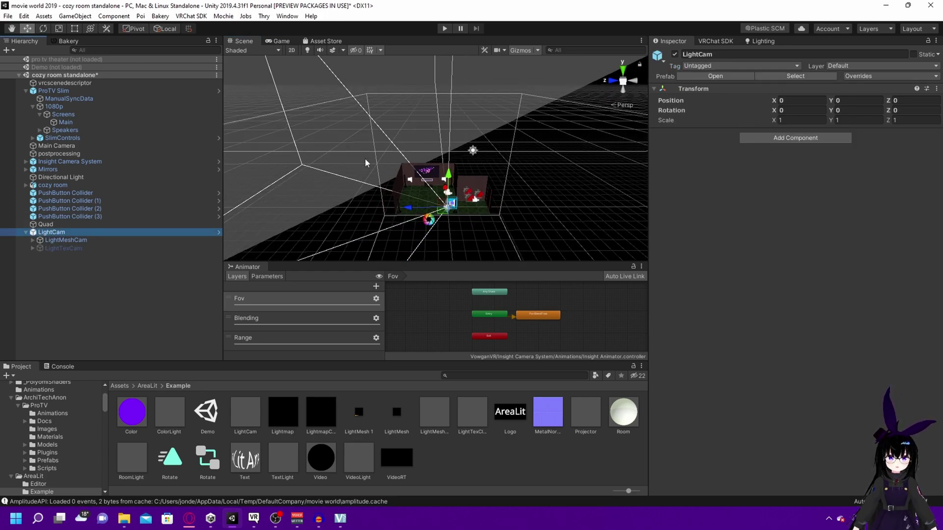
middle_drag(366, 162, 462, 113)
right_drag(454, 164, 557, 141)
middle_drag(457, 150, 522, 151)
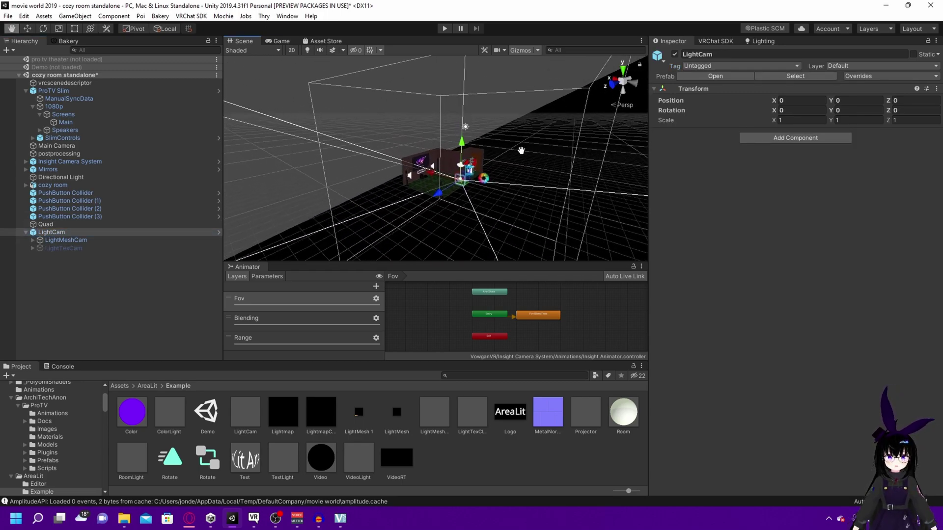
Select LightMeshCam and examine its camera volume relative to the video screen and the room walls.
click(104, 241)
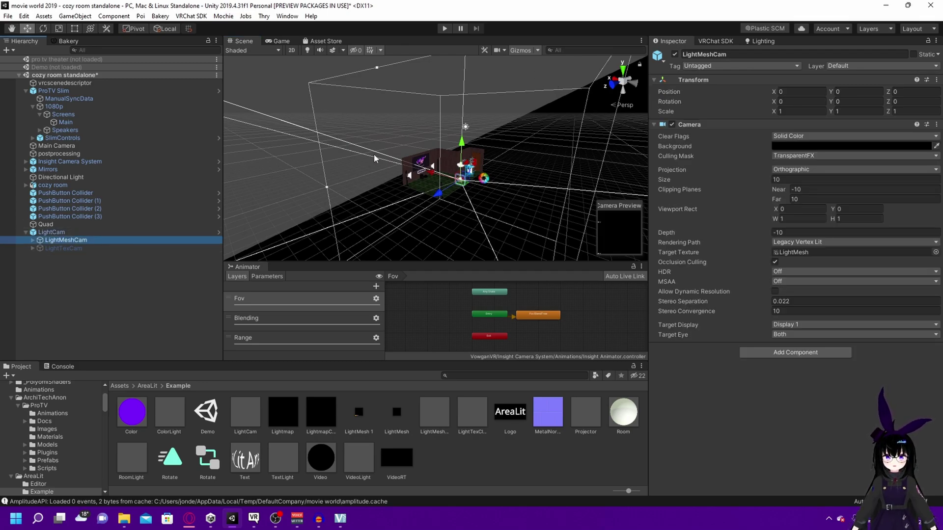
scroll(436, 190, up, 8)
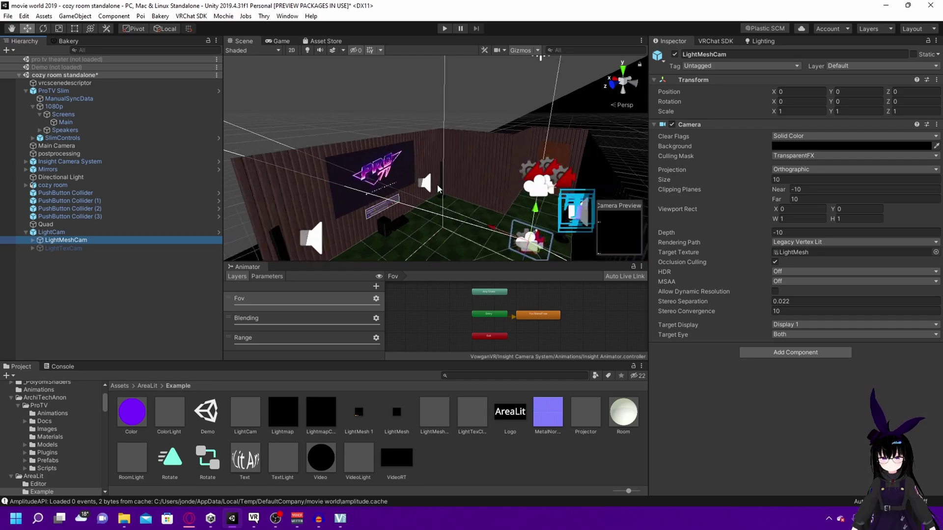
alt+drag(439, 190, 643, 187)
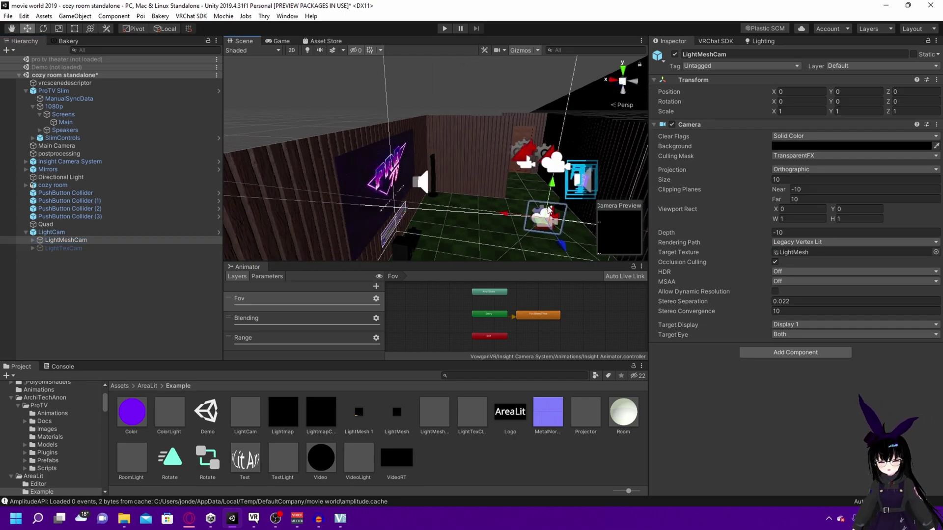
scroll(493, 187, down, 10)
alt+drag(435, 175, 480, 279)
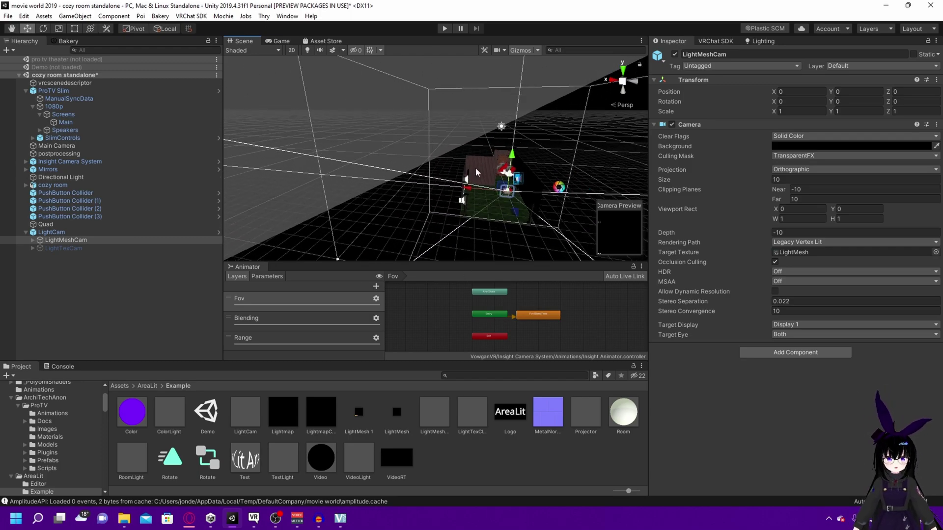
mouse_move(527, 184)
right_down()
mouse_move(511, 185)
mouse_move(531, 184)
right_up()
alt+drag(531, 185, 472, 177)
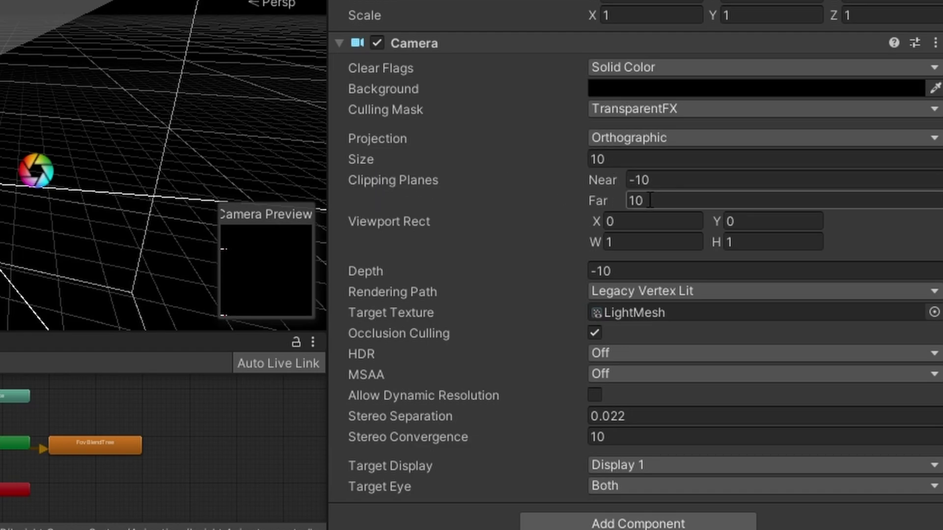
Try orthographic sizes of 5 and 4 for the LightMeshCam camera and check the coverage of the room.
click(655, 165)
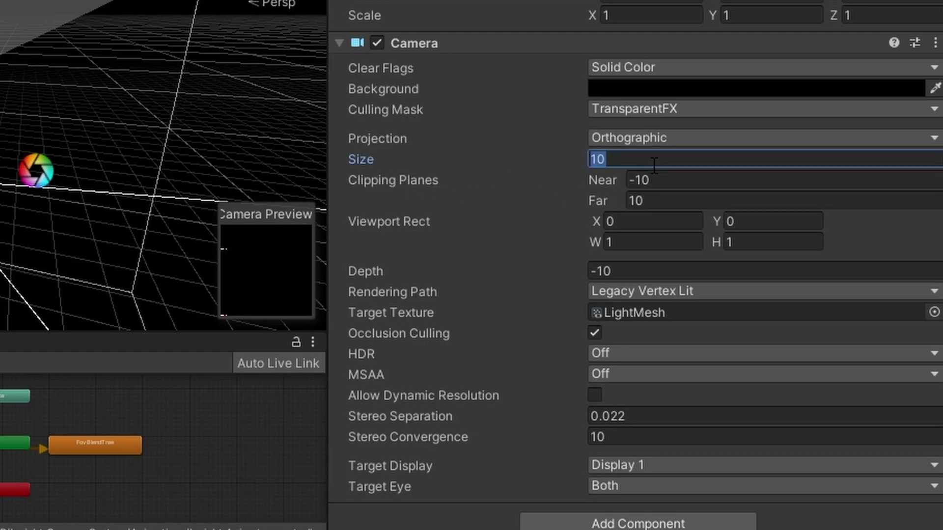
text(5)
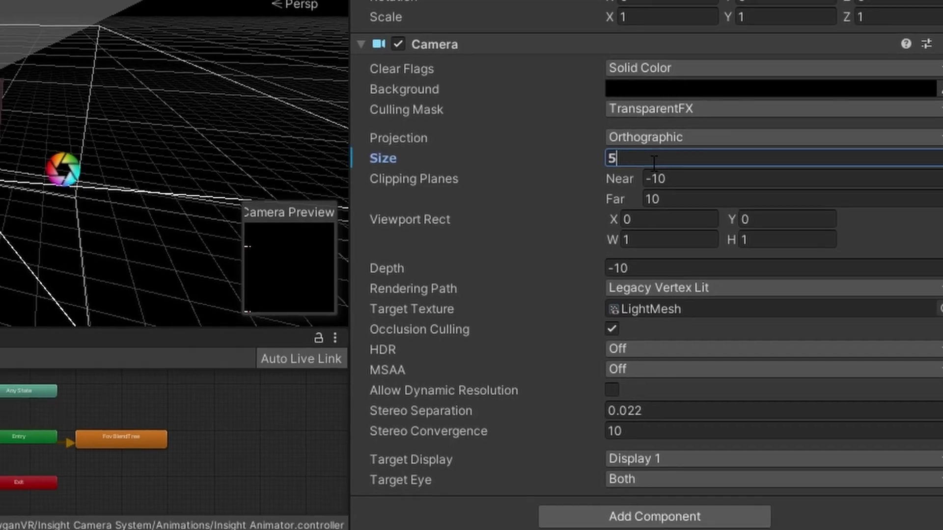
drag(607, 160, 591, 161)
text(4)
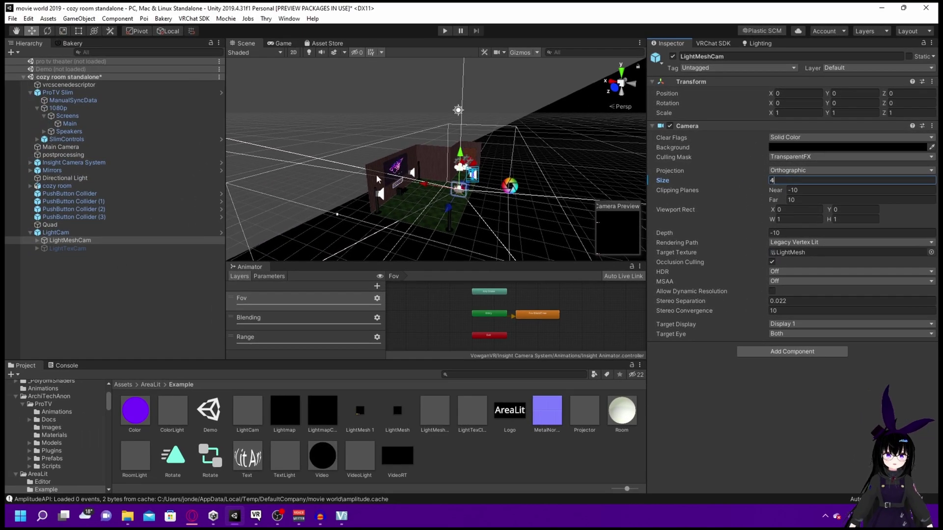
middle_drag(334, 178, 370, 156)
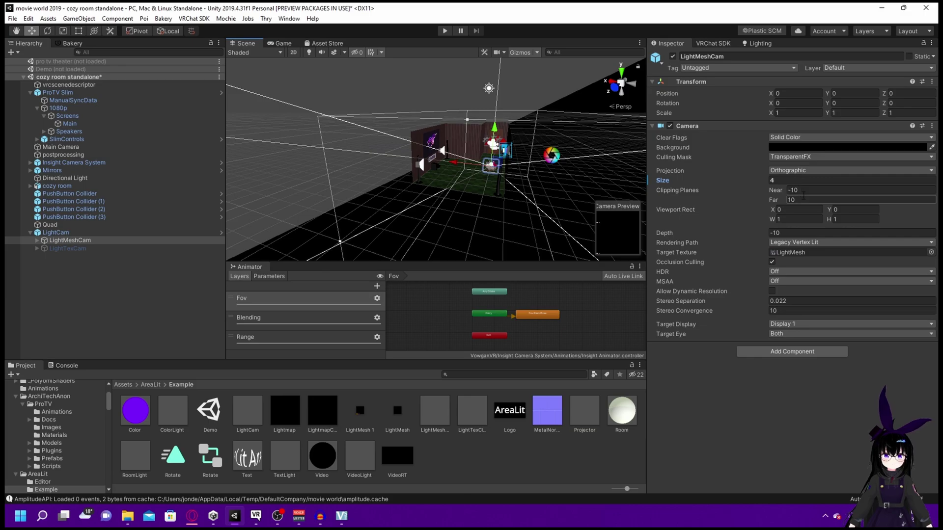
Set LightMeshCam's clipping planes to Near -5 and Far 5, and its orthographic size to 6.
drag(802, 199, 782, 199)
text(5)
middle_drag(601, 188, 524, 192)
alt+drag(525, 192, 419, 194)
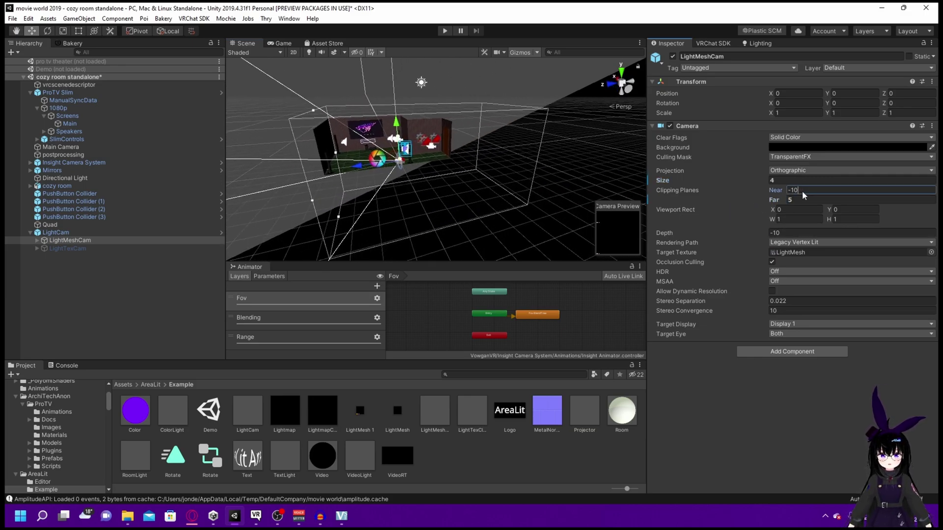
click(795, 191)
text(5)
middle_drag(456, 176, 417, 168)
click(774, 180)
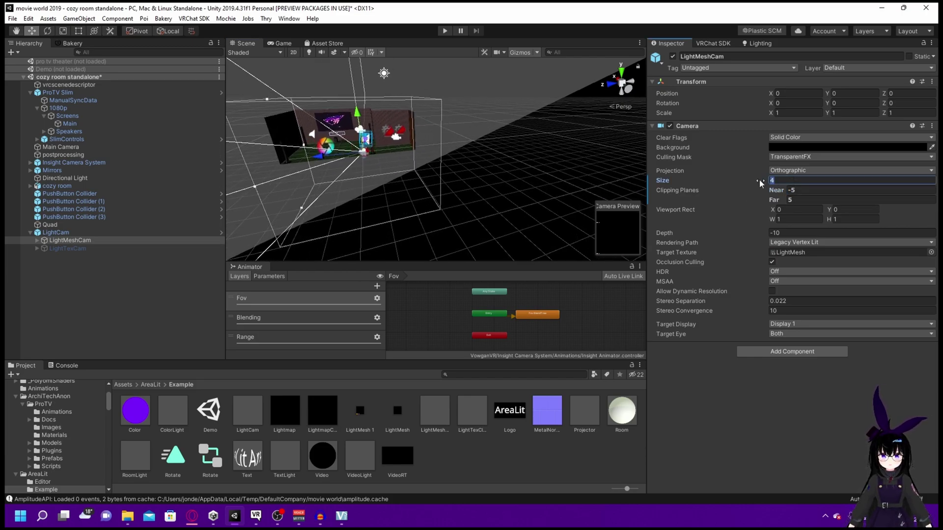
text(6)
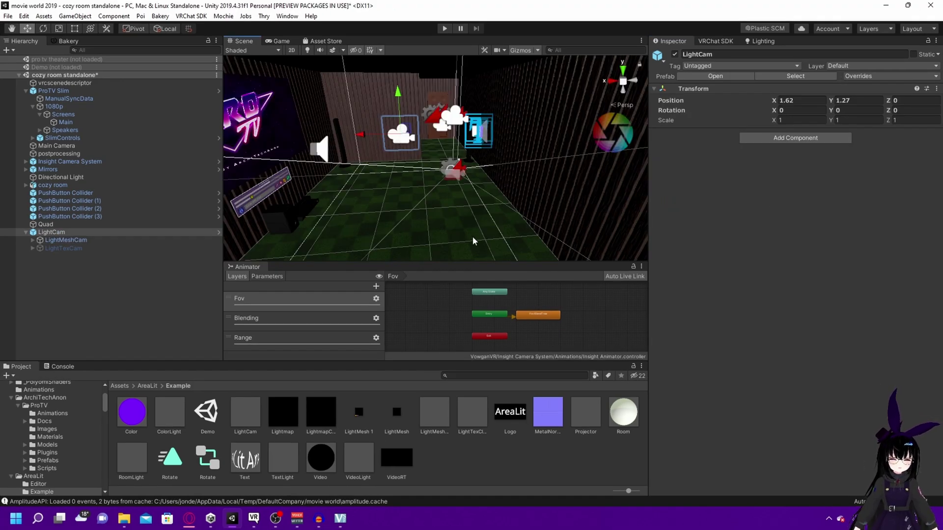
alt+drag(474, 241, 472, 202)
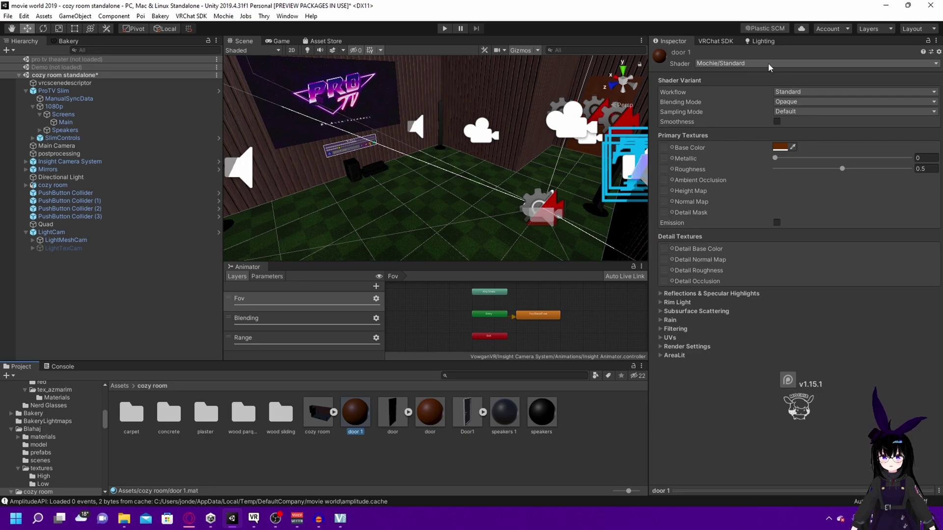
Try the AreaLit/Standard shader on the door 1 material and undo the shader change.
click(768, 63)
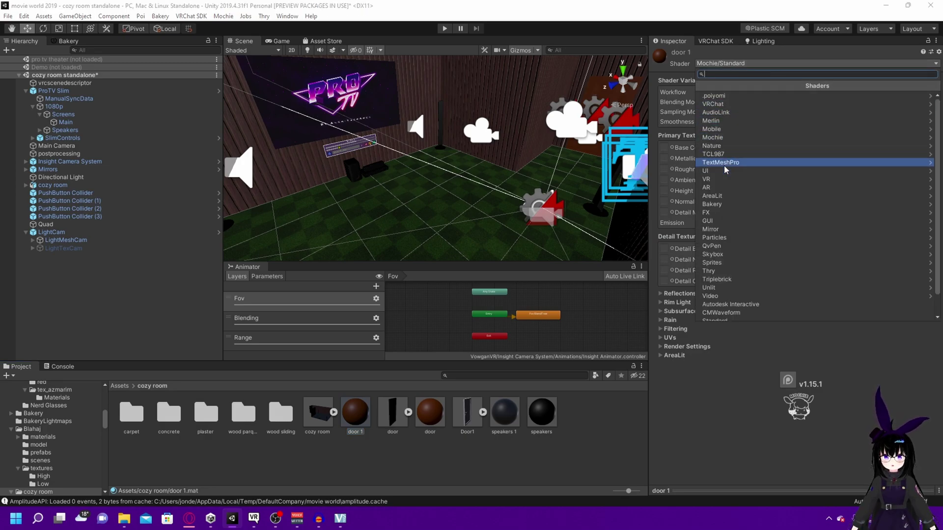
click(728, 195)
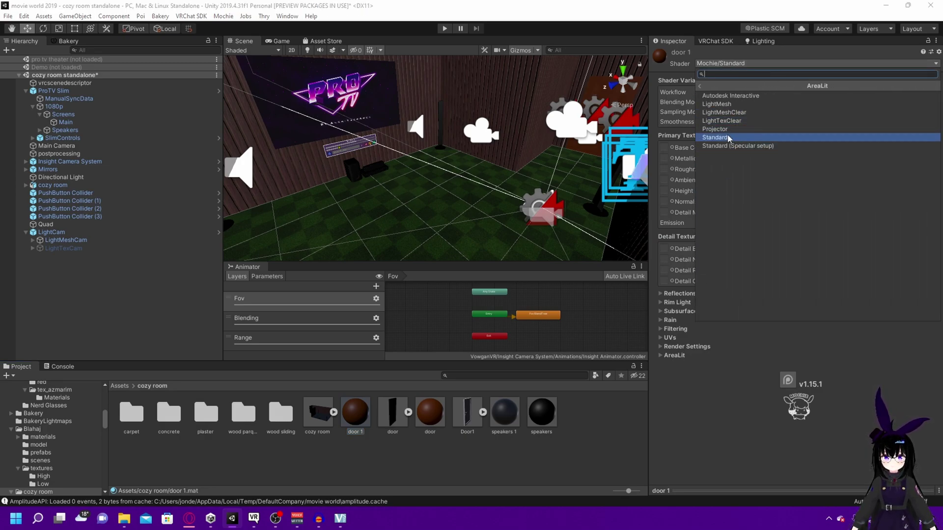
click(727, 135)
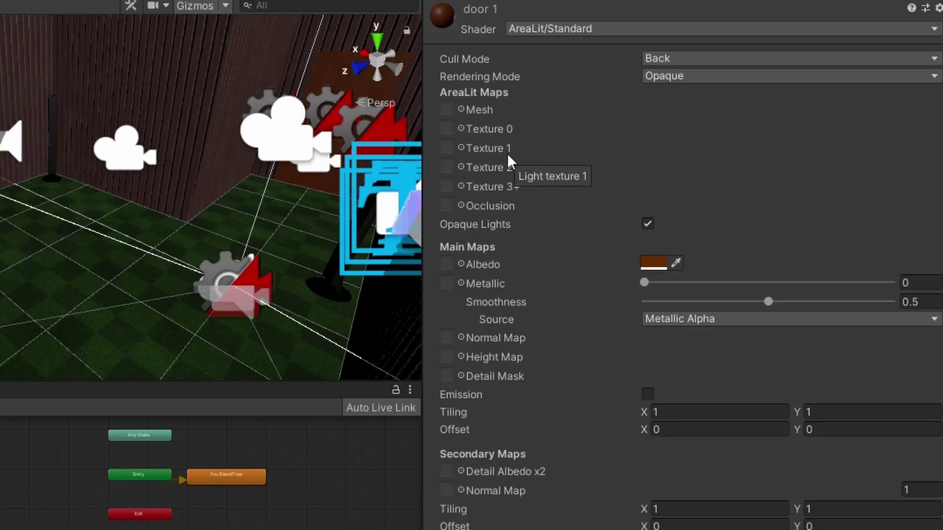
key(ctrl+z)
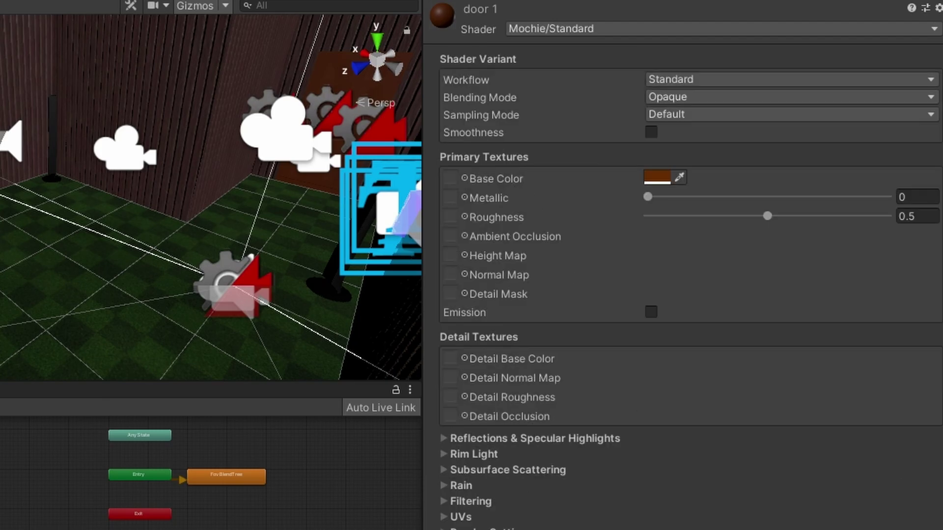
Enable AreaLit in the door 1 material's Mochie/Standard shader settings.
scroll(436, 452, down, 3)
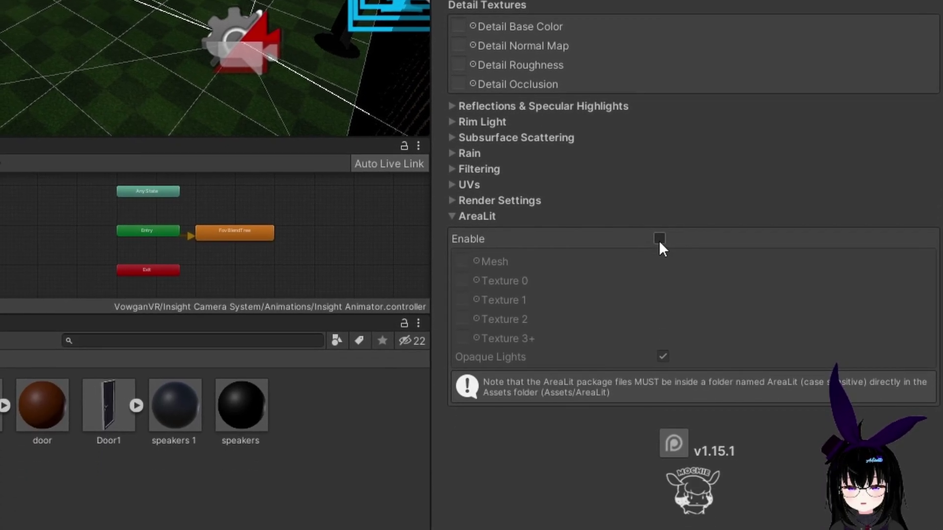
click(659, 239)
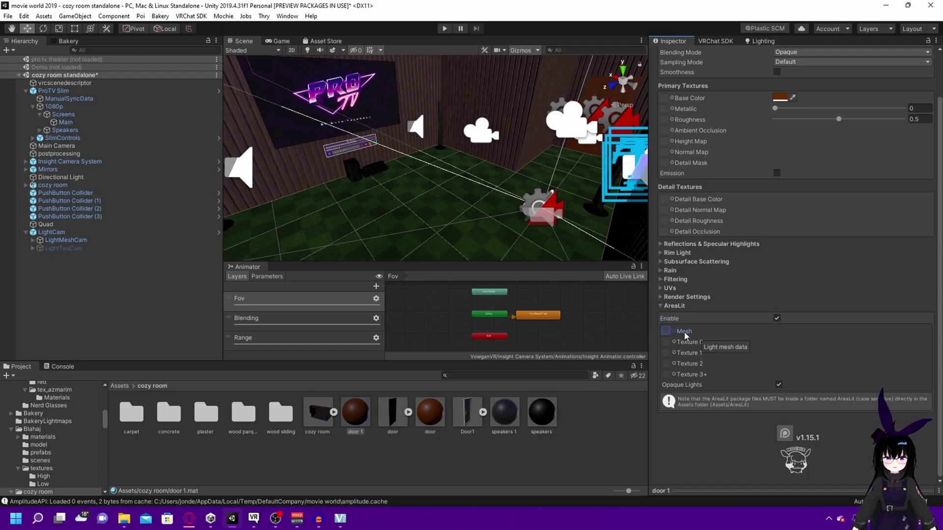
Assign the LightMesh texture from the AreaLit Example folder to the door 1 material's AreaLit Mesh slot.
scroll(88, 466, up, 10)
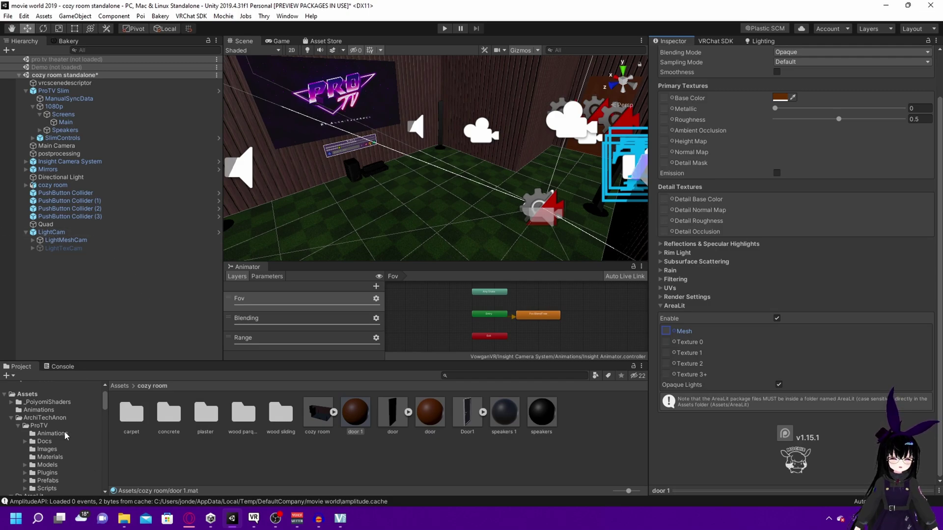
scroll(54, 415, down, 3)
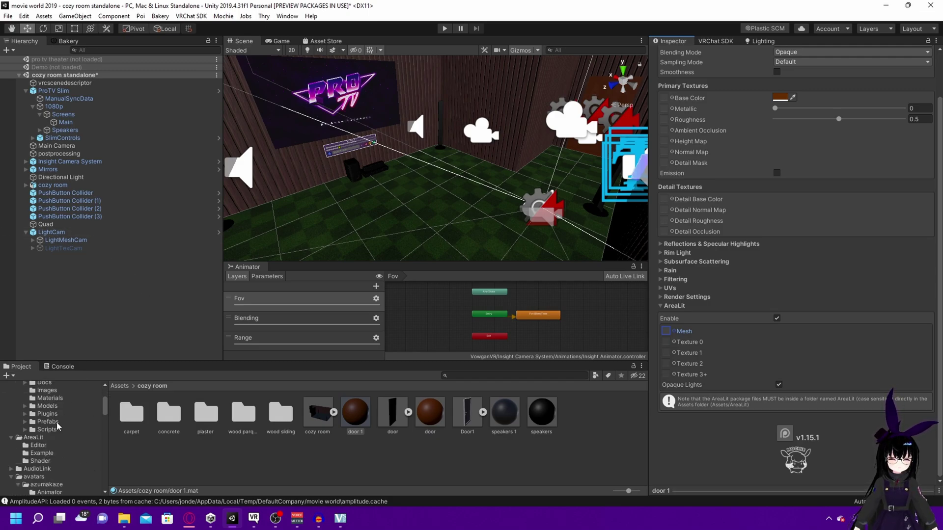
click(42, 454)
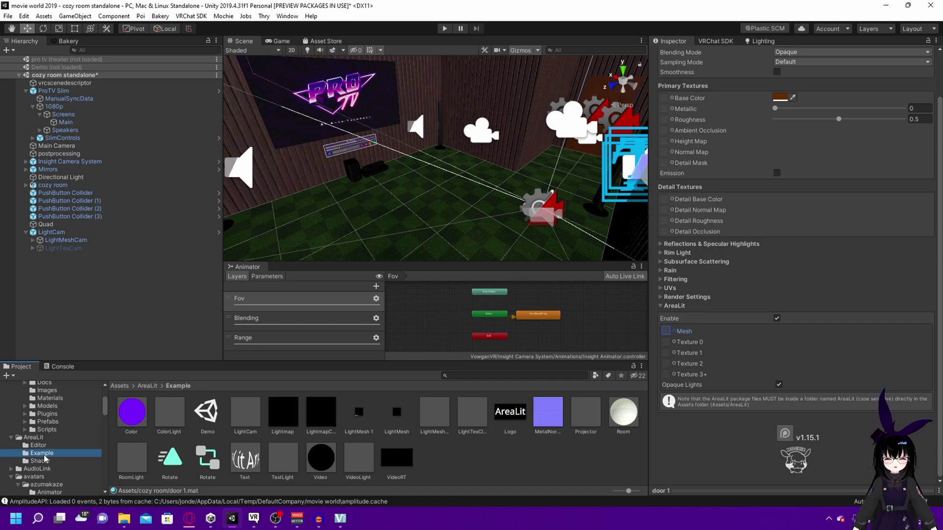
drag(333, 430, 386, 420)
drag(597, 358, 667, 331)
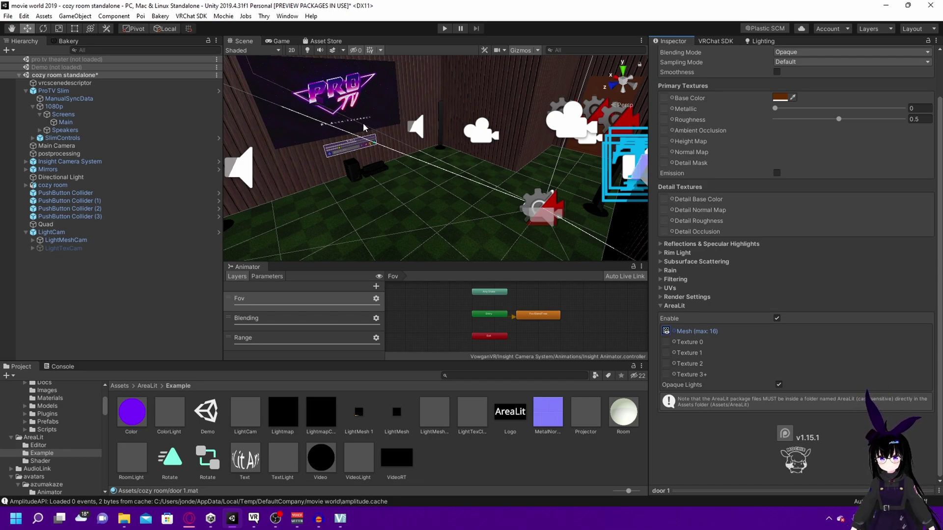
Assign the Video texture from the Project/VideoRT folder to the door 1 material's AreaLit Texture 0 and review the texture's filter mode options.
scroll(44, 440, down, 15)
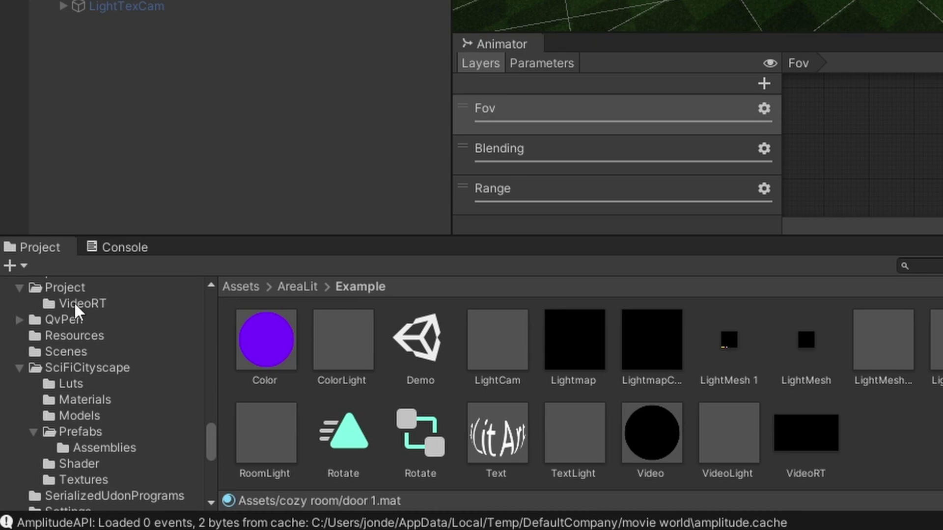
scroll(113, 427, up, 3)
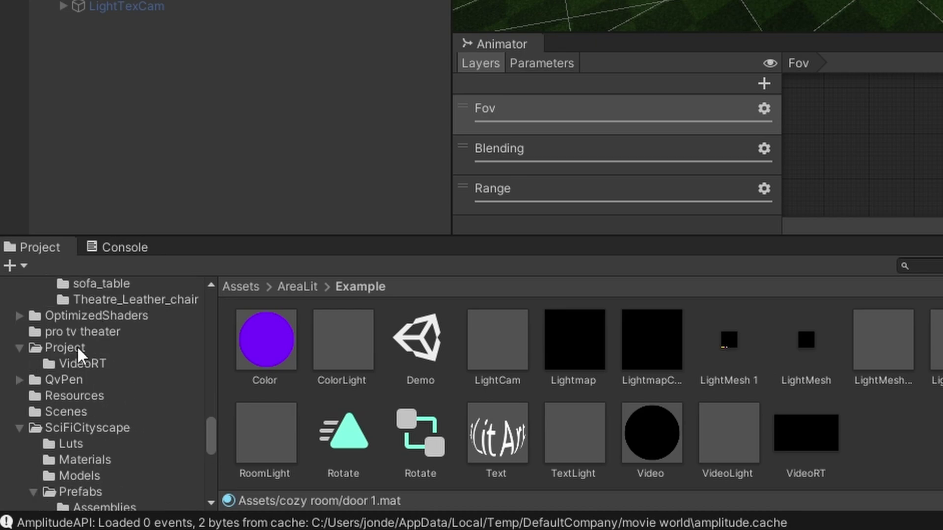
click(74, 365)
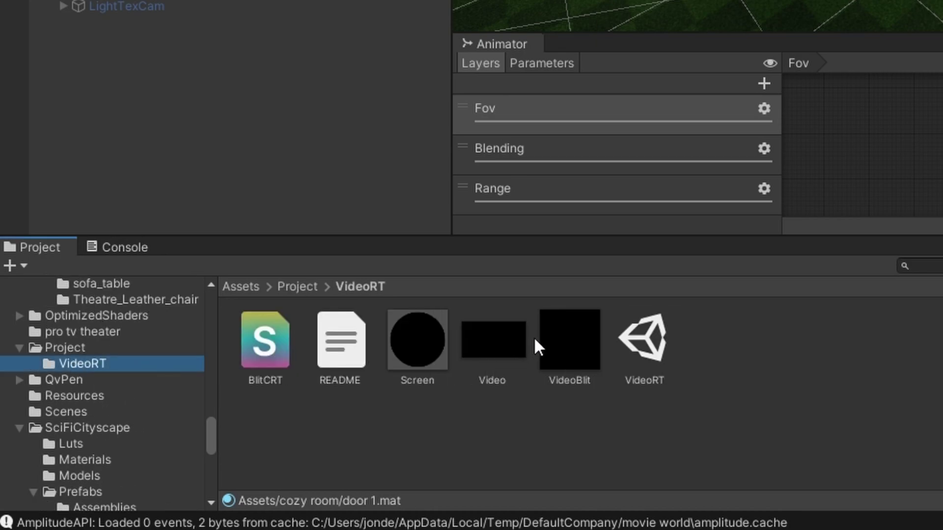
drag(498, 358, 589, 527)
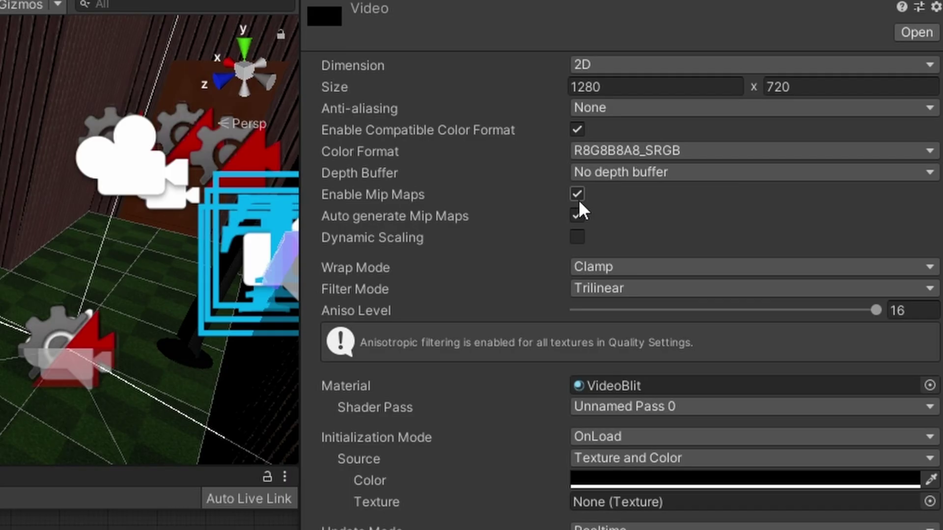
click(611, 290)
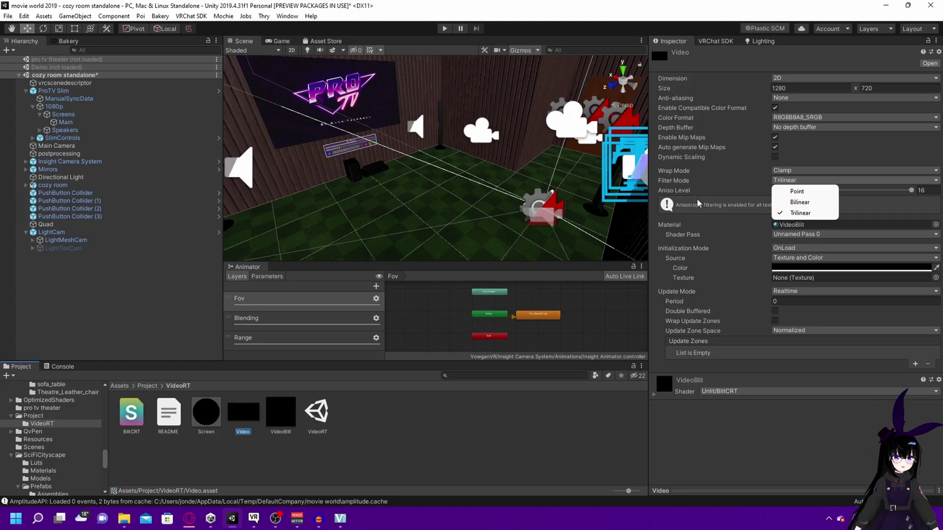
click(689, 196)
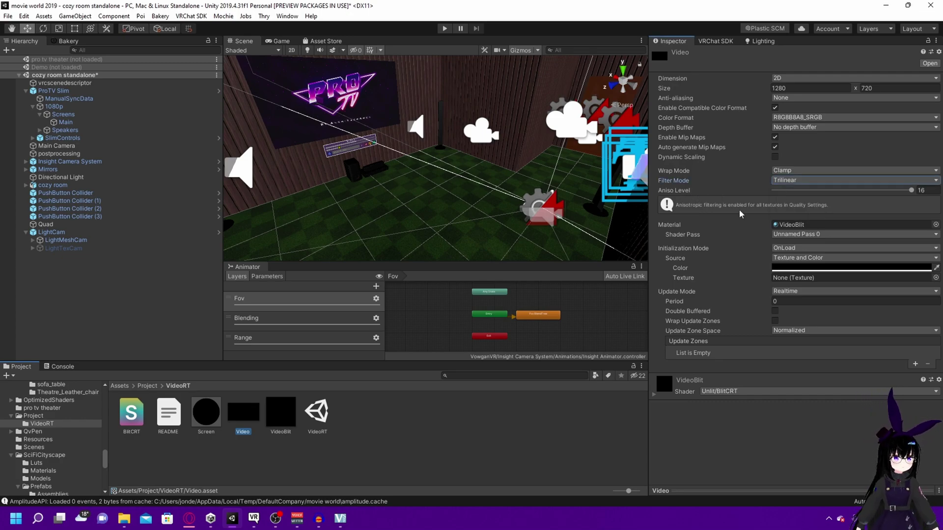
Enable AreaLit on the room geometry's floor material and assign the Video render texture to its Texture 0 slot.
scroll(767, 381, down, 6)
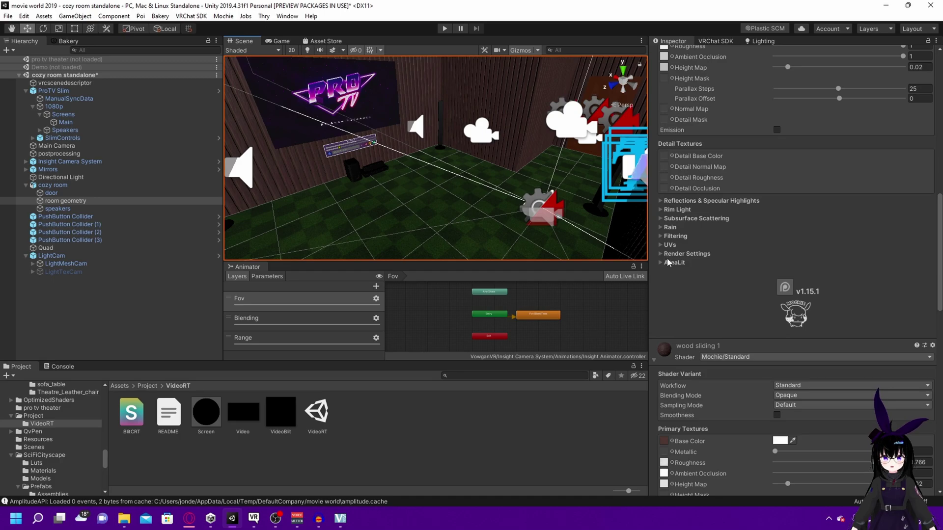
click(667, 262)
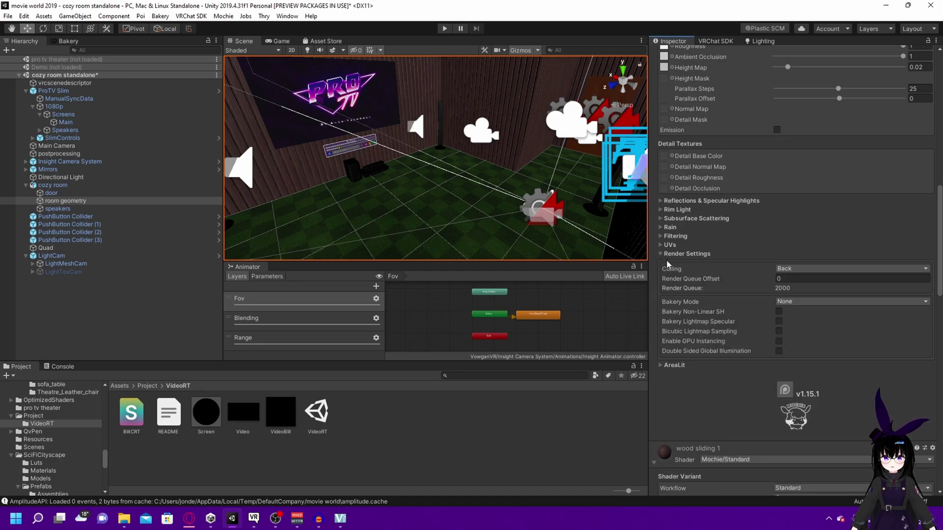
scroll(717, 221, down, 3)
click(778, 187)
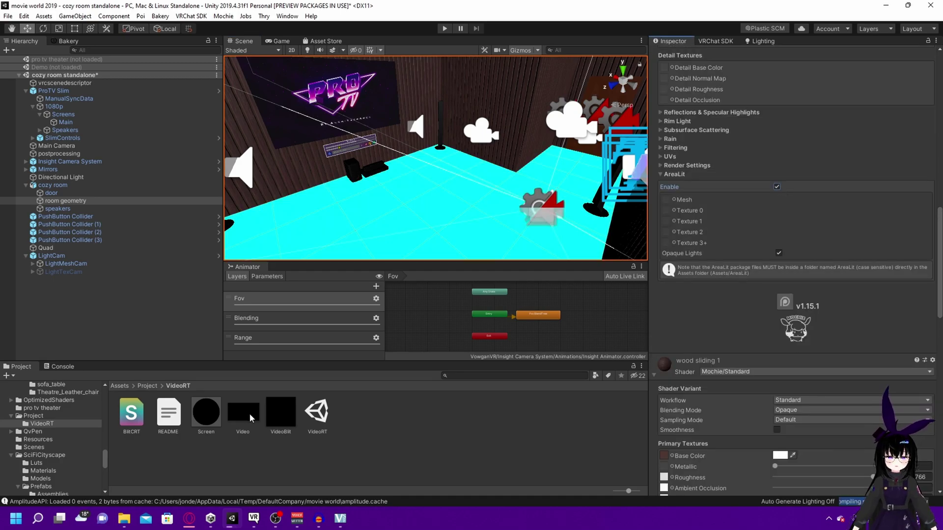
drag(243, 415, 672, 212)
Enable AreaLit on the wood sliding 1 material and assign the Video render texture to its Texture 0 slot.
scroll(685, 386, down, 5)
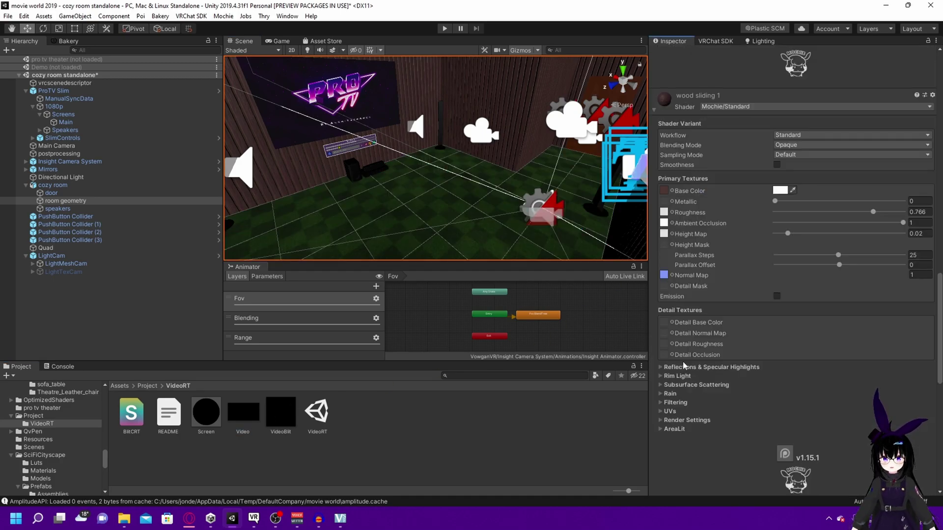
click(673, 429)
scroll(702, 418, down, 5)
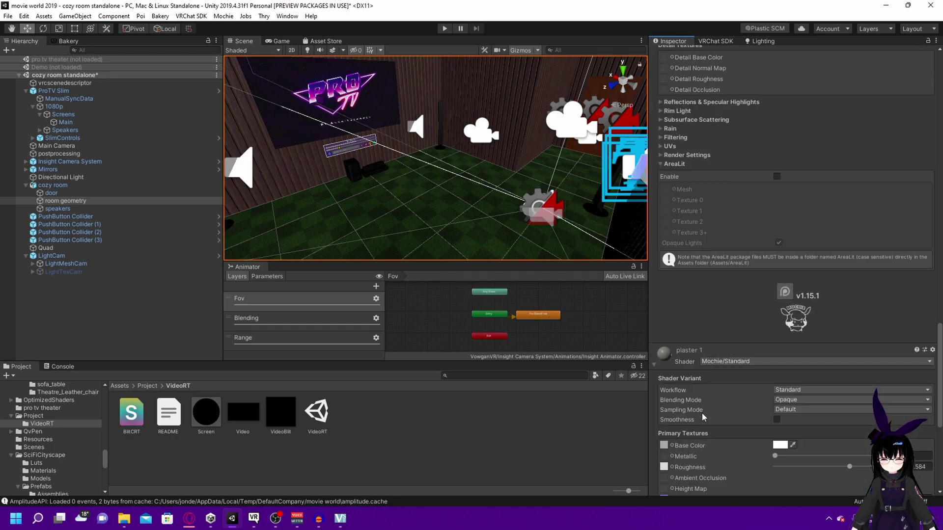
click(776, 175)
drag(243, 415, 667, 204)
Enable AreaLit on the plaster 1 material and assign the Video render texture to its Texture 0 slot.
scroll(737, 285, down, 5)
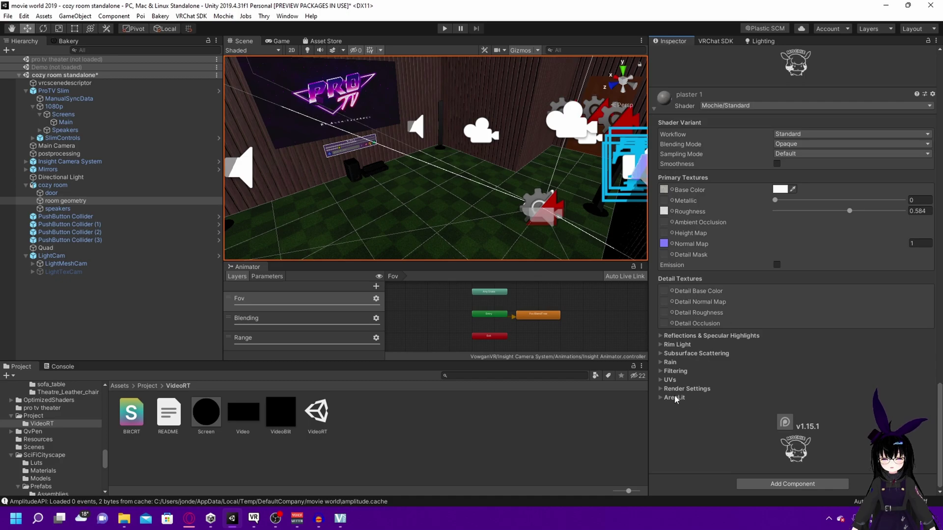
click(674, 399)
scroll(727, 373, down, 2)
click(777, 307)
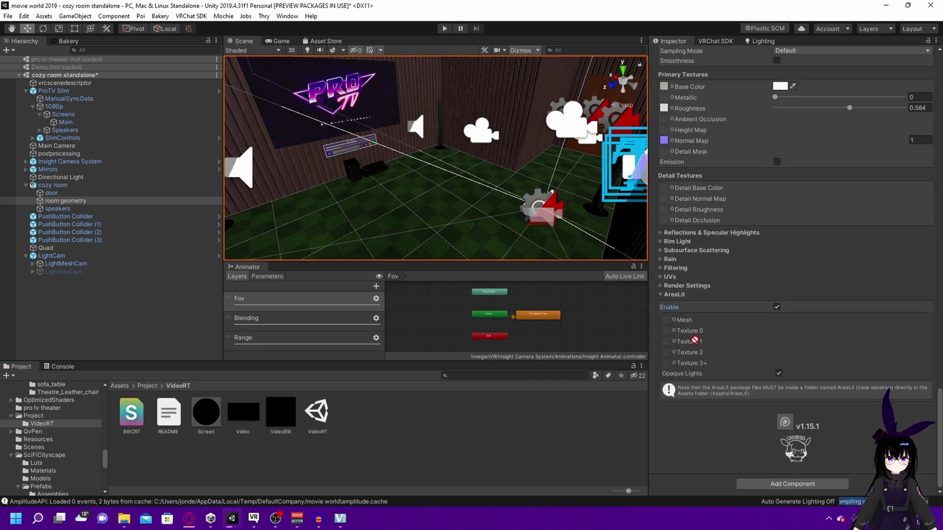
drag(699, 336, 694, 330)
Assign LightMesh from the AreaLit Example folder to the AreaLit Mesh slot of the room geometry's materials.
scroll(69, 436, up, 5)
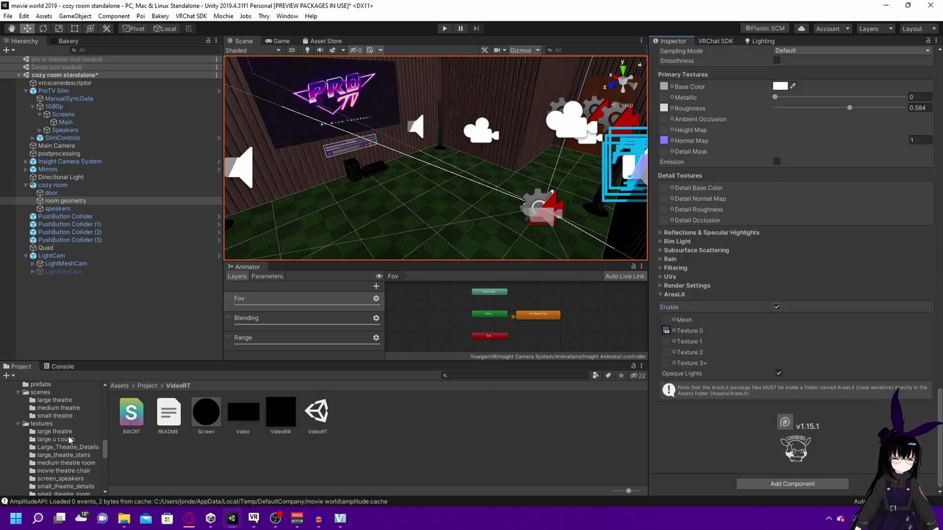
scroll(69, 436, up, 15)
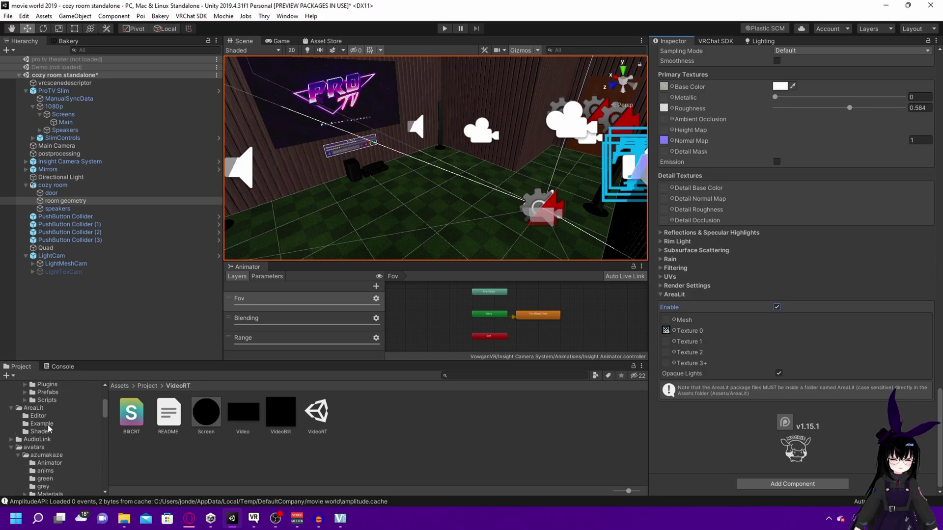
click(44, 424)
drag(397, 416, 698, 320)
scroll(703, 348, up, 3)
scroll(707, 364, up, 5)
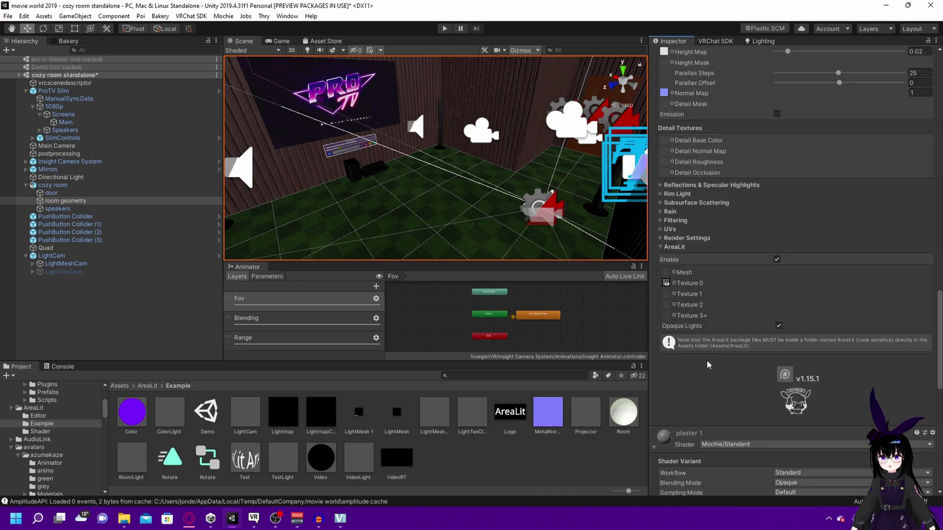
drag(397, 412, 408, 408)
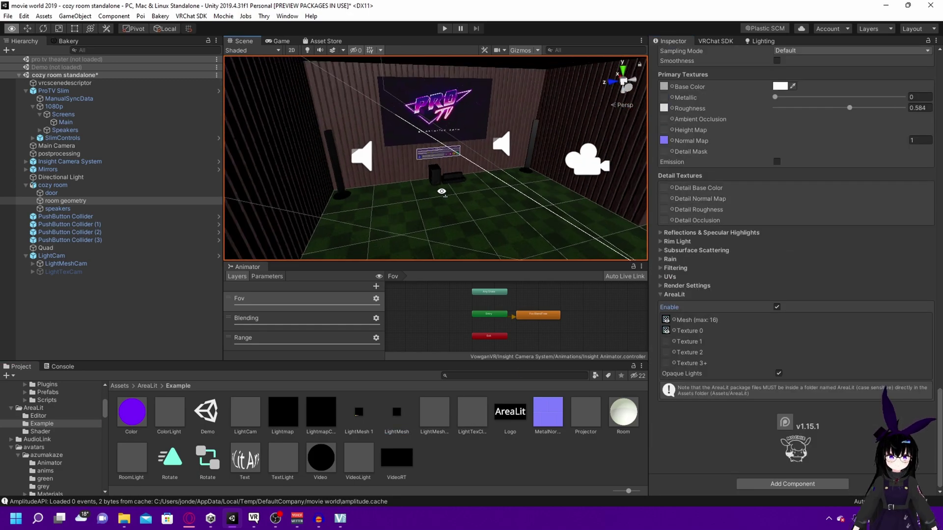
Examine the room around the TV screen, control panel and speakers from several angles.
right_drag(487, 202, 504, 202)
middle_drag(528, 202, 461, 197)
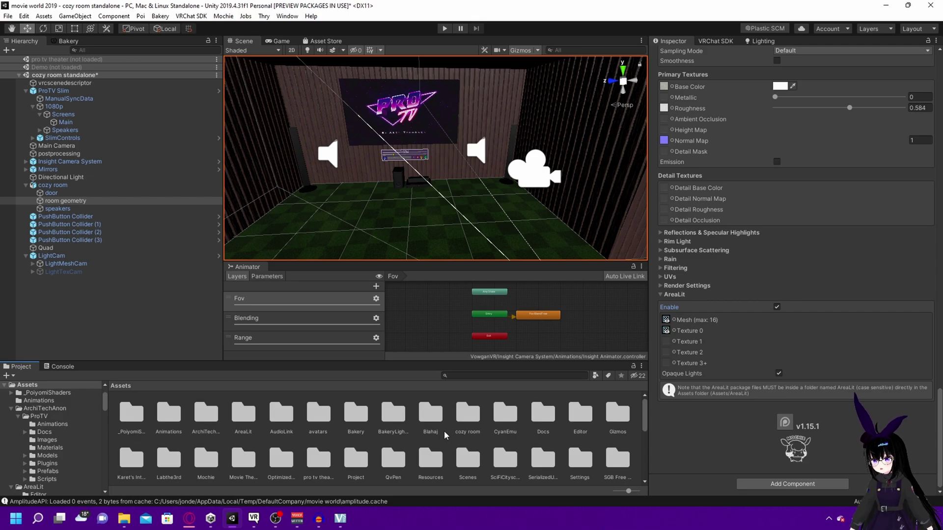
alt+drag(360, 180, 513, 125)
scroll(496, 161, up, 5)
alt+drag(496, 160, 346, 191)
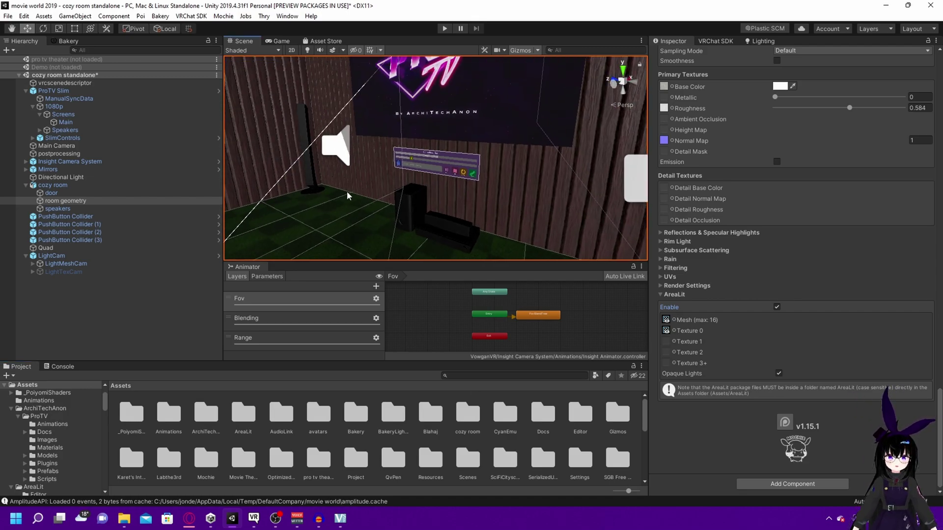
scroll(347, 191, down, 6)
right_drag(347, 190, 478, 187)
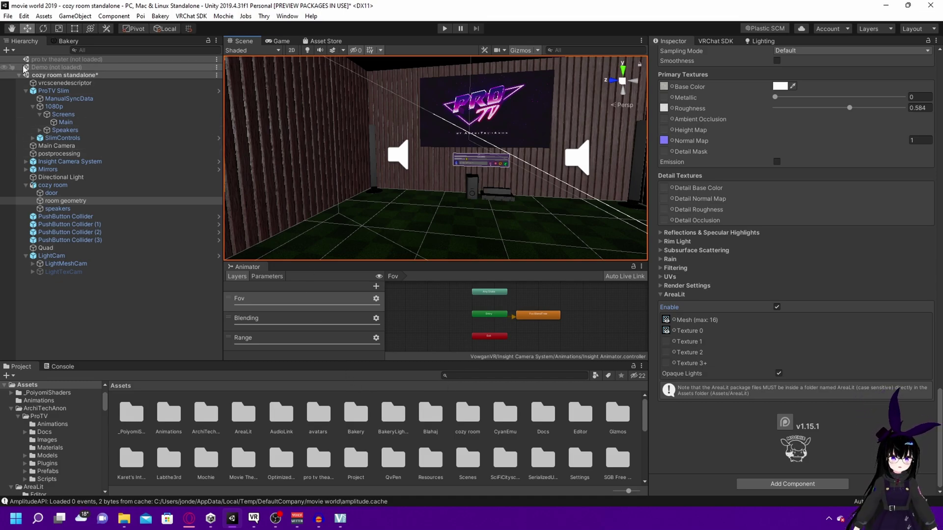
Transfer the Projector object from the Demo scene into the cozy room standalone scene and unload the Demo scene.
double_click(98, 66)
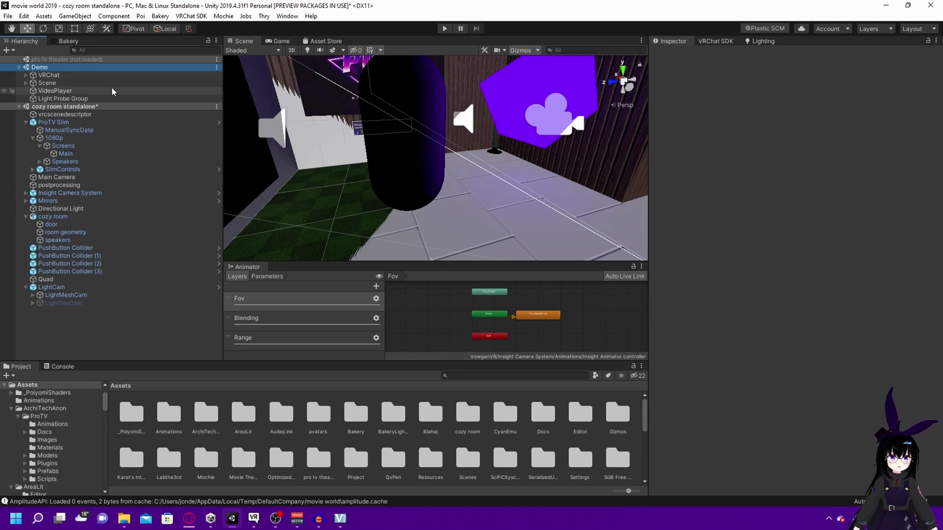
click(26, 84)
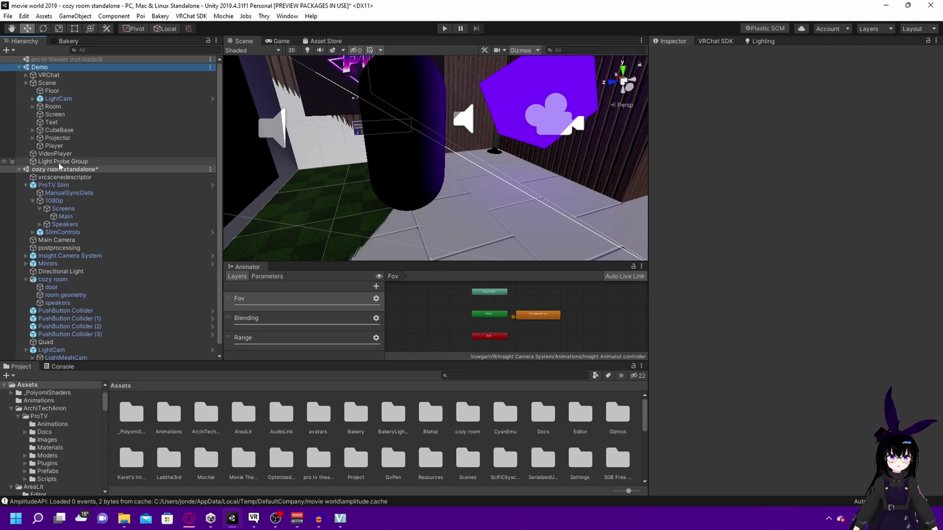
click(47, 138)
drag(60, 143, 72, 339)
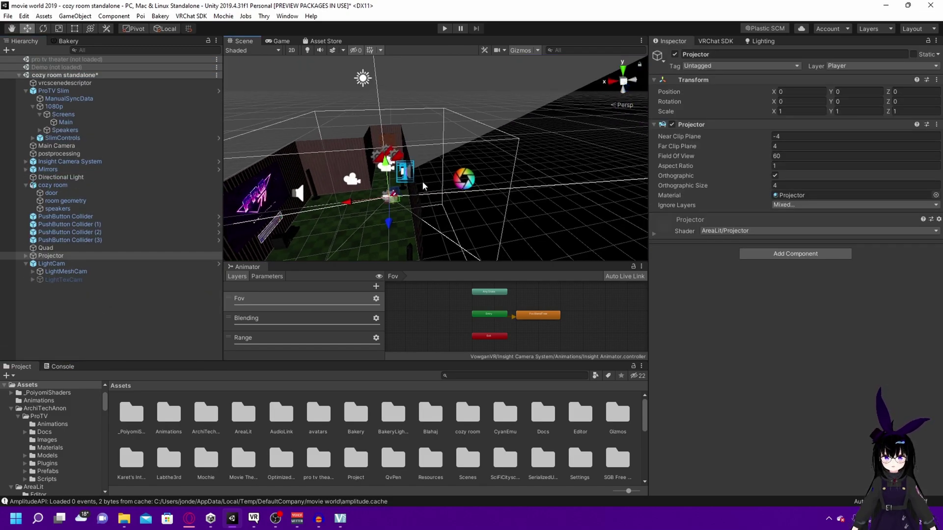
Move the Projector within the room to about X 1.24, Y 0, Z 1.48, using LightCam's placement as a reference.
middle_drag(423, 185, 516, 164)
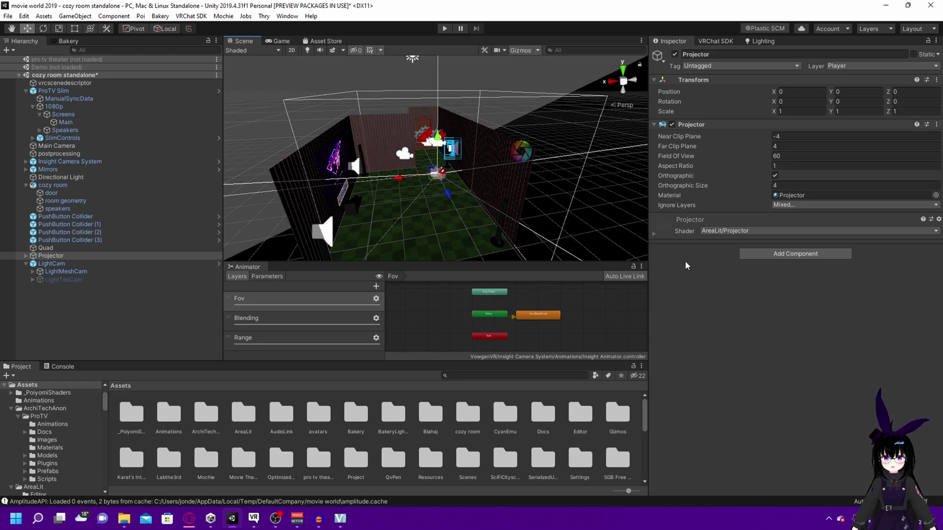
middle_drag(478, 186, 440, 134)
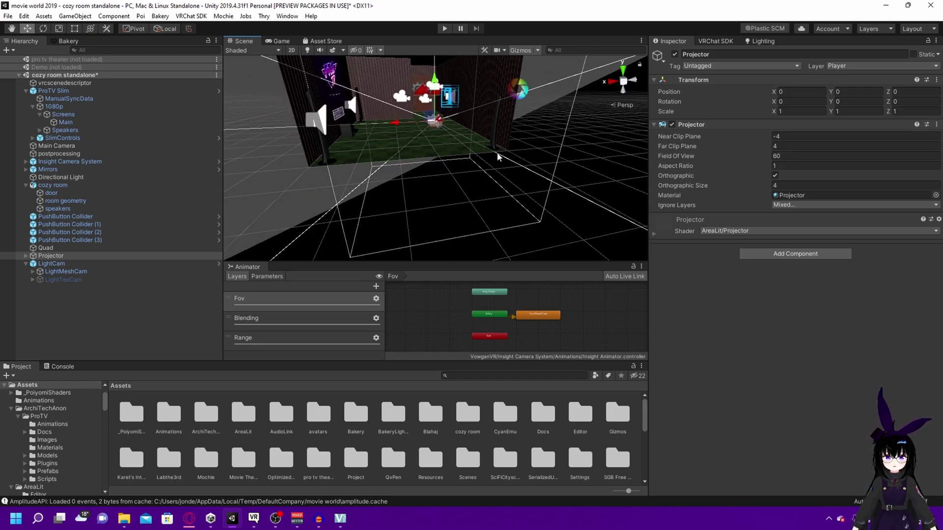
middle_drag(495, 151, 441, 222)
click(54, 263)
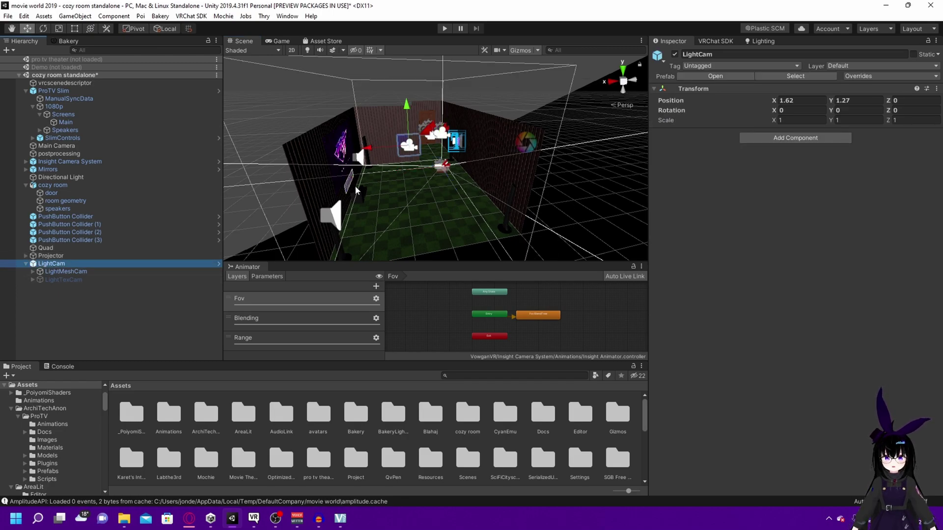
click(59, 256)
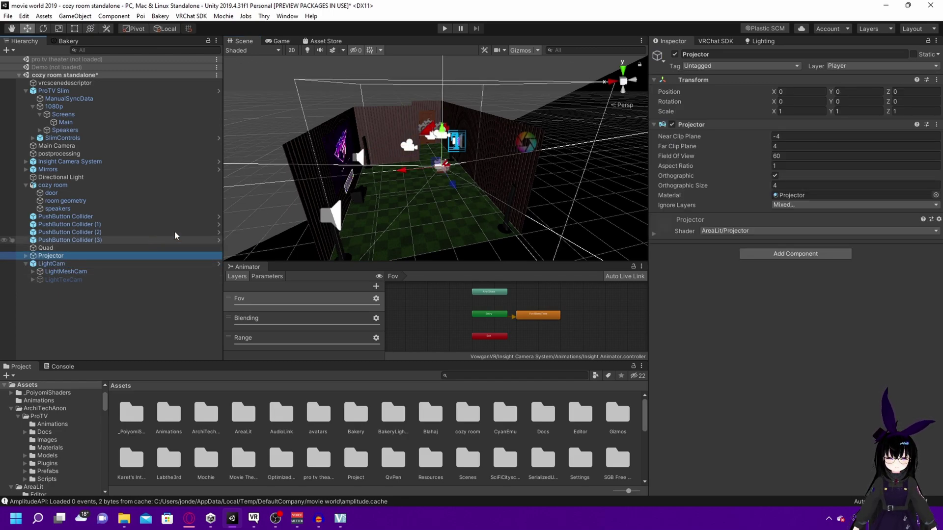
click(381, 173)
drag(378, 172, 372, 172)
mouse_move(437, 192)
middle_down()
mouse_move(376, 194)
mouse_move(448, 197)
middle_up()
alt+drag(449, 197, 516, 201)
middle_drag(593, 215, 539, 190)
alt+drag(539, 190, 602, 216)
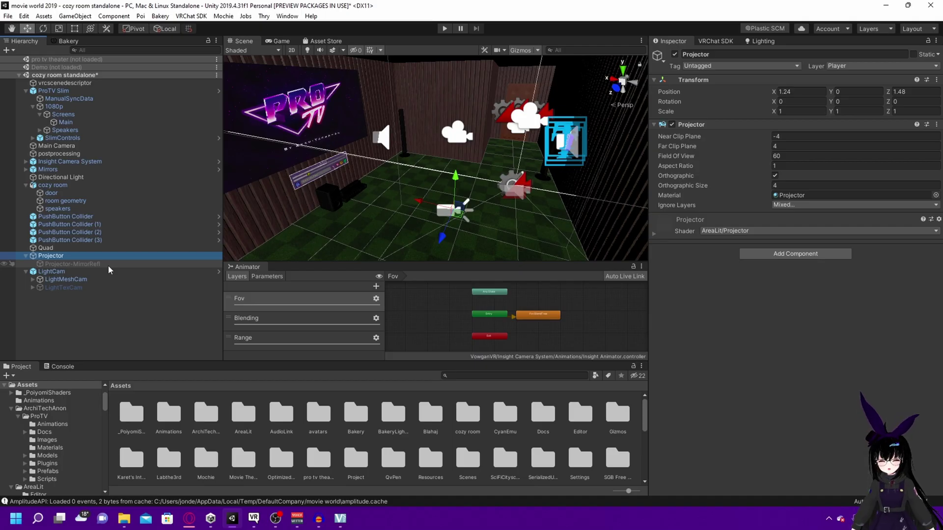
Enable the Projector-MirrorRefl object nested under the Projector.
click(108, 266)
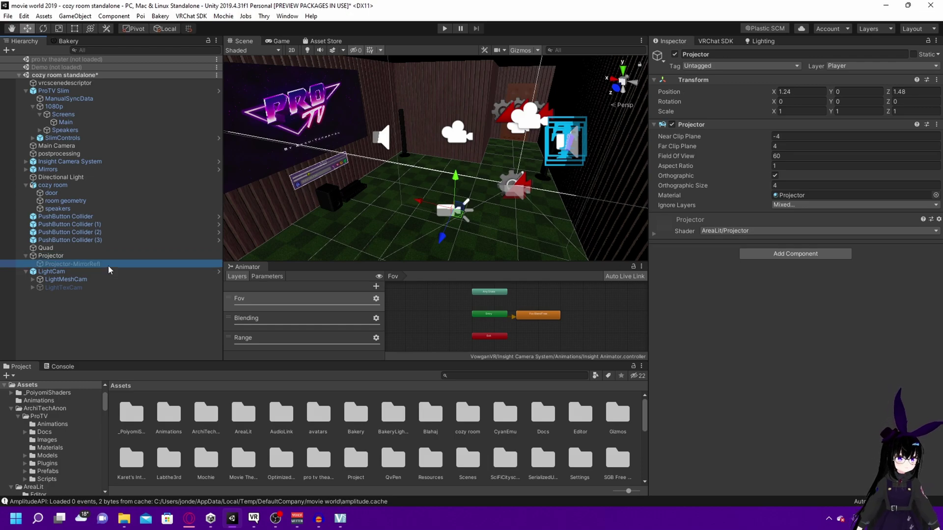
right_drag(334, 216, 620, 116)
key(w)
middle_drag(620, 116, 444, 190)
right_drag(444, 189, 706, 97)
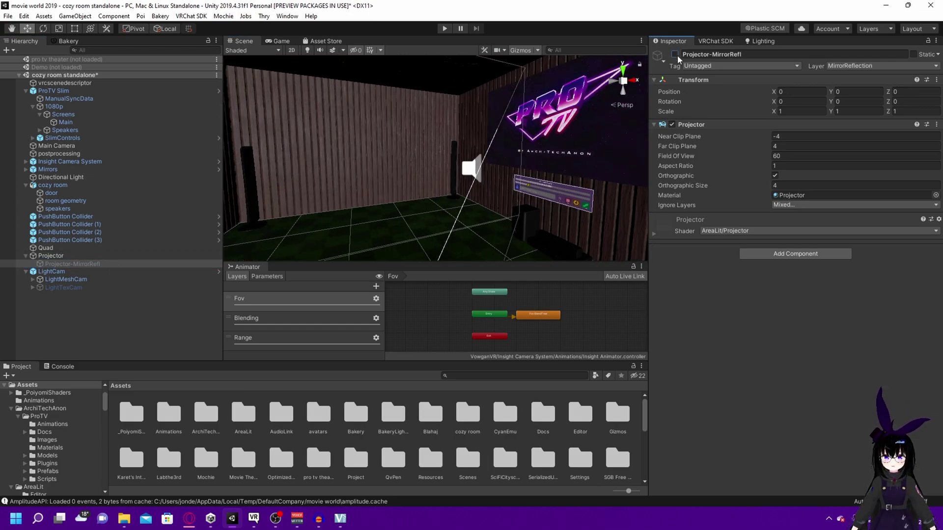
click(676, 54)
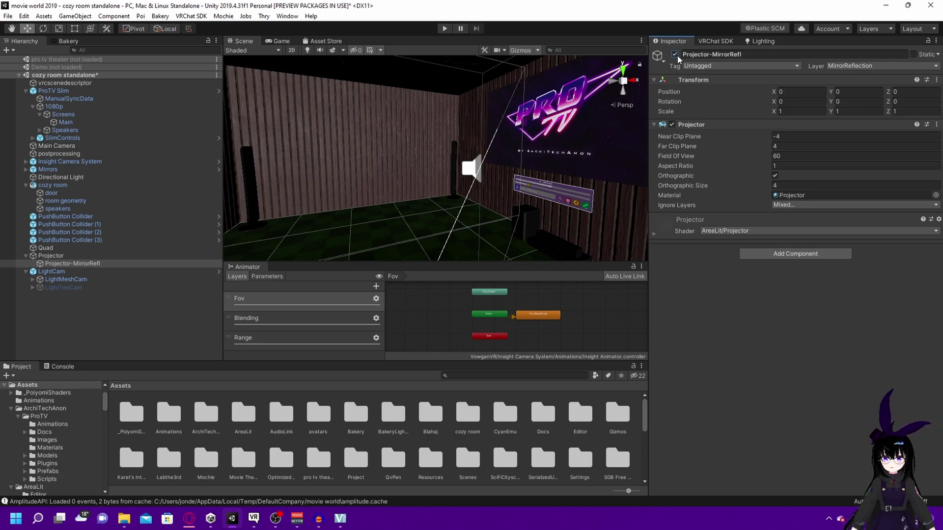
click(675, 55)
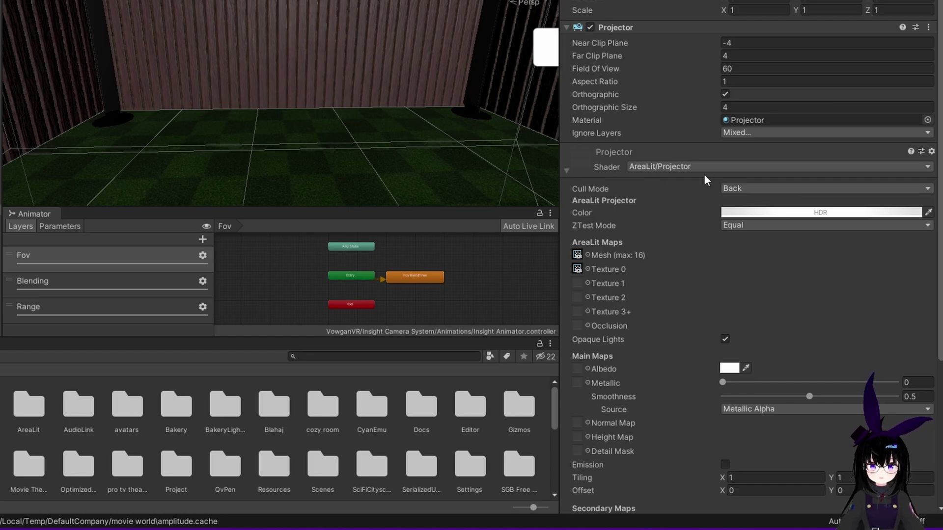
Check which project textures are assigned to the Projector material's AreaLit Mesh and Texture 0 slots.
scroll(677, 198, down, 5)
scroll(683, 133, up, 5)
scroll(684, 145, down, 3)
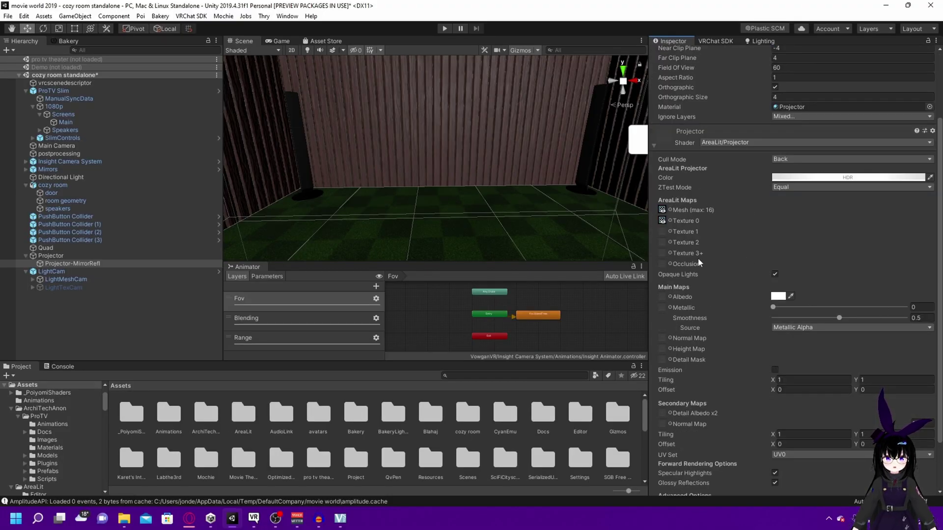
click(662, 210)
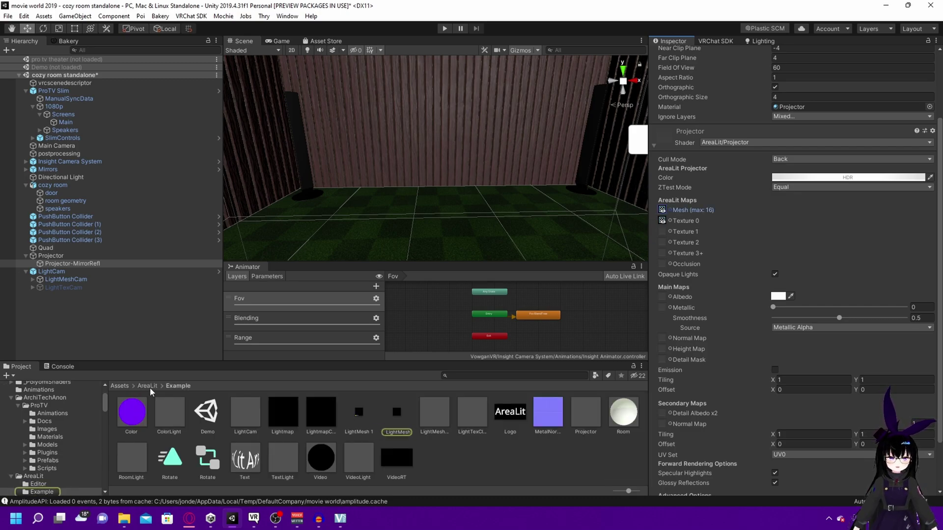
click(662, 221)
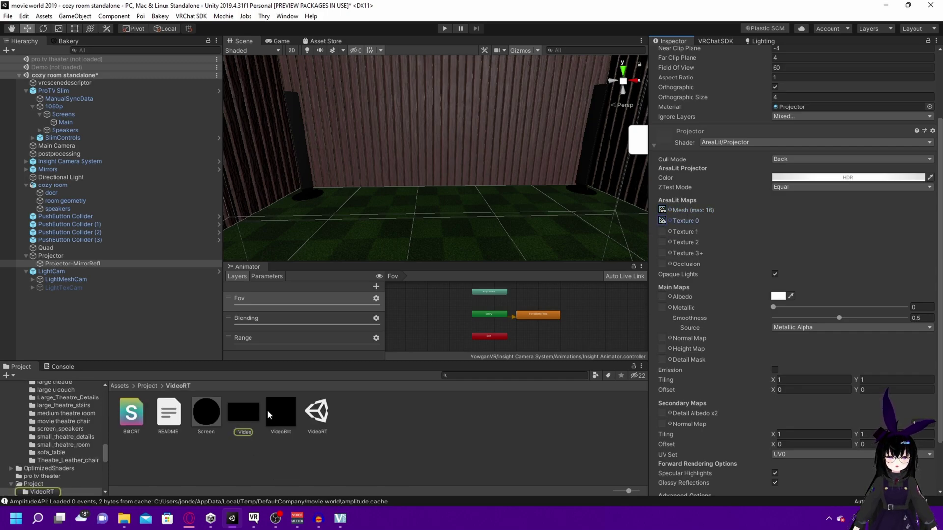